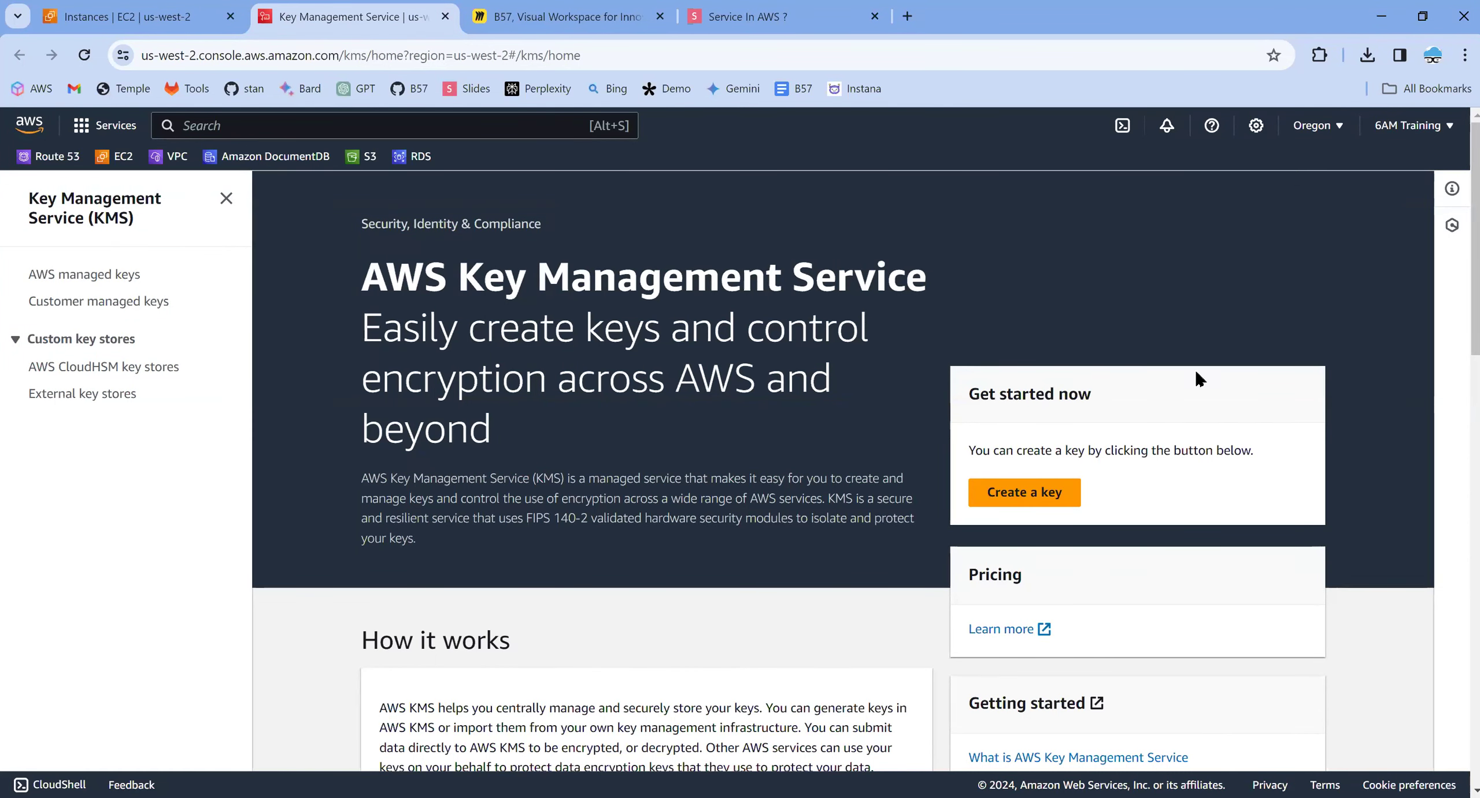
Start creating a KMS key, keeping the Symmetric key type and Encrypt and decrypt usage.
click(1031, 492)
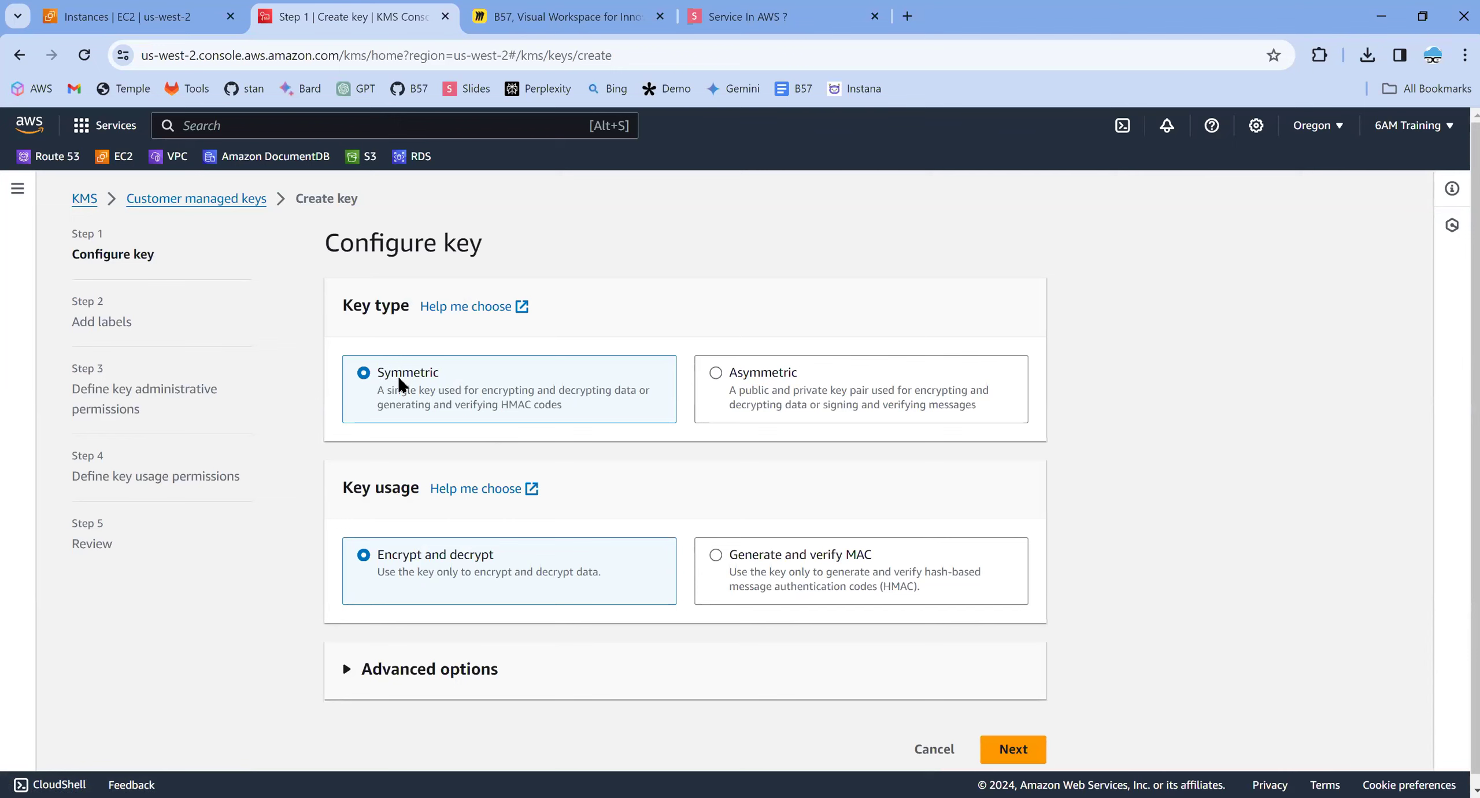
scroll(399, 385, down, 1)
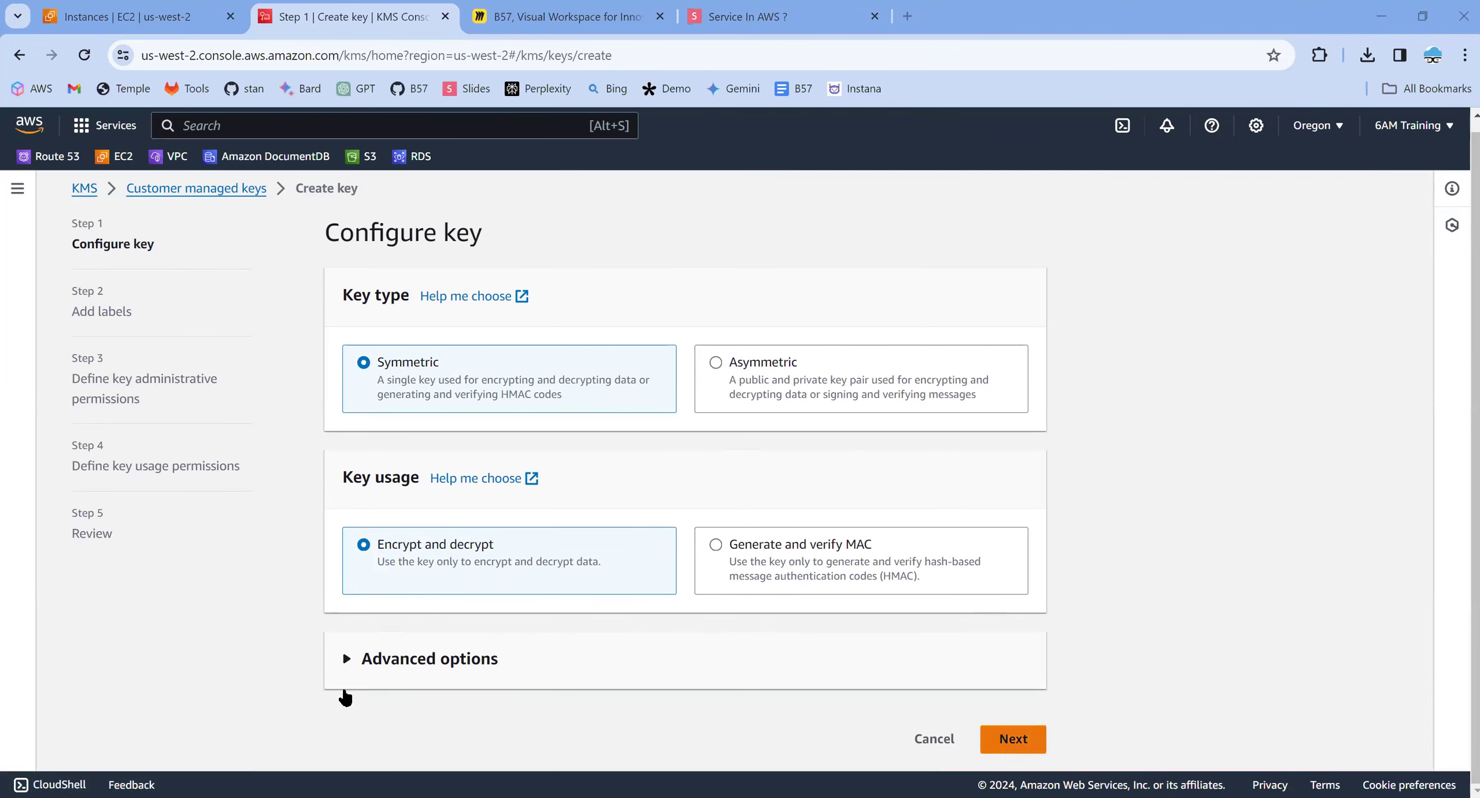
click(1012, 738)
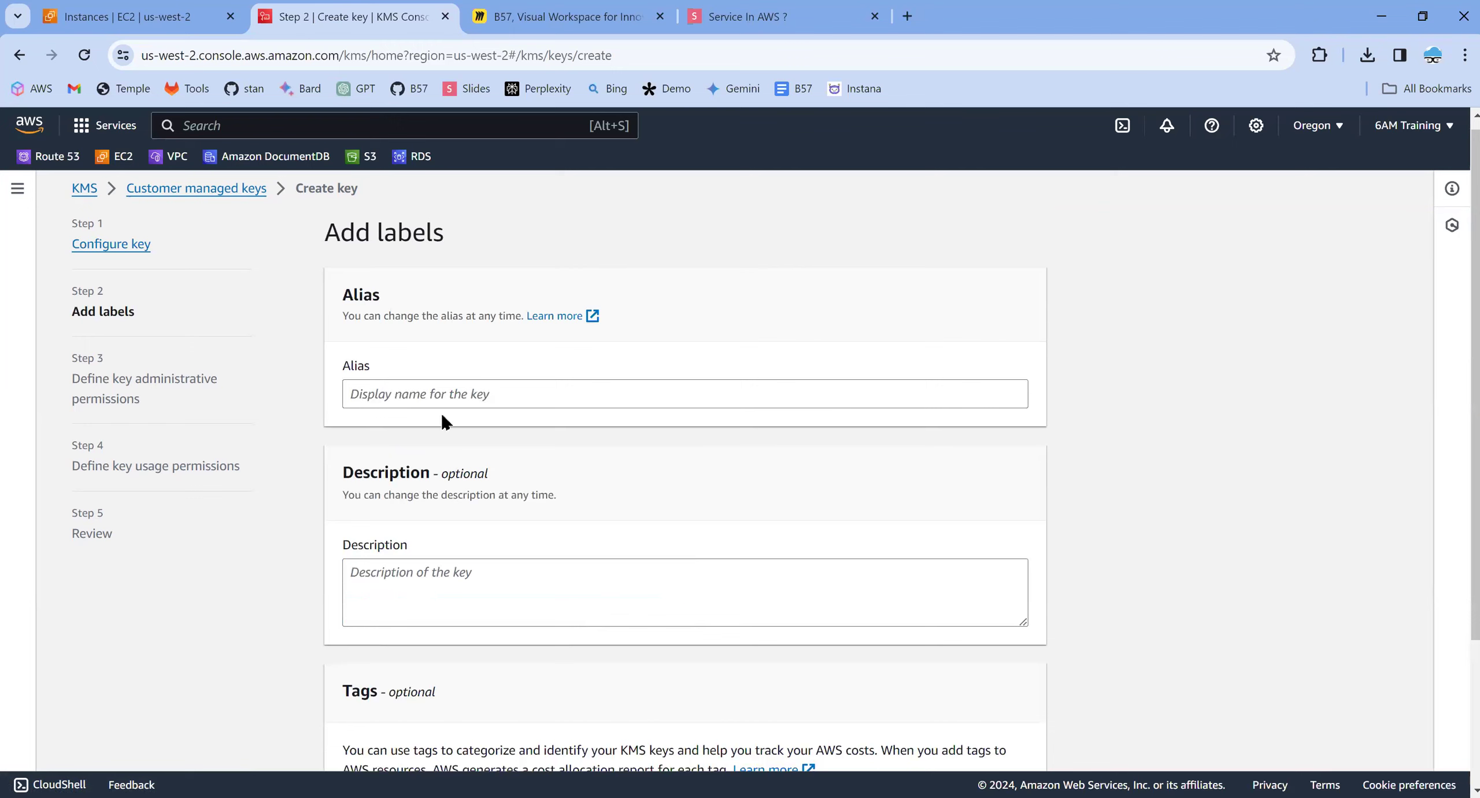
Set the key's alias to encryption-002 and copy the same text into the description.
click(441, 404)
text(encryption-002)
key(ctrl+a)
key(ctrl+c)
click(439, 572)
key(ctrl+v)
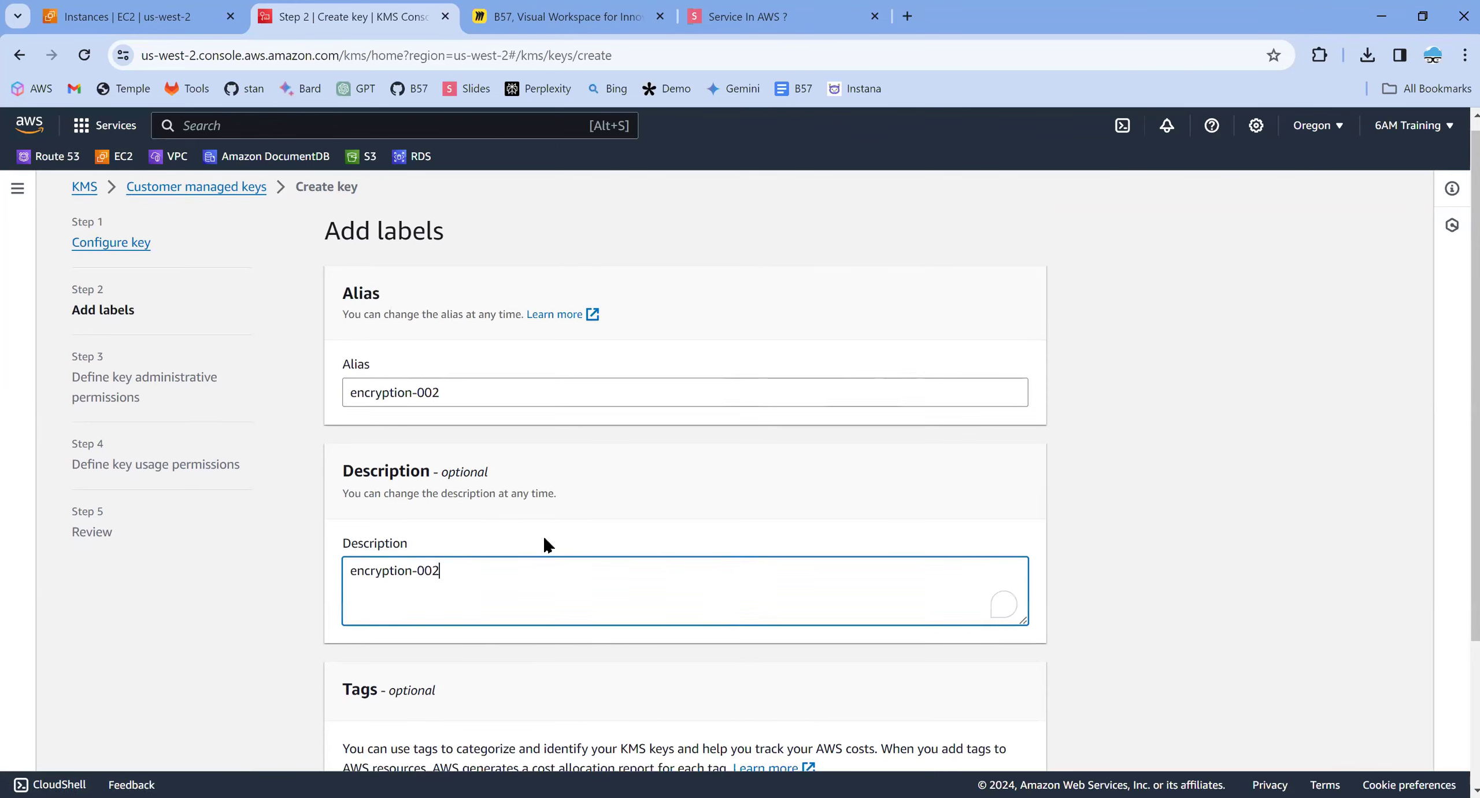
Replace the key's description with "Use this keys for encryption all the ABS EBS Volumes" and continue to the administrative permissions.
scroll(548, 545, down, 3)
key(ctrl+a)
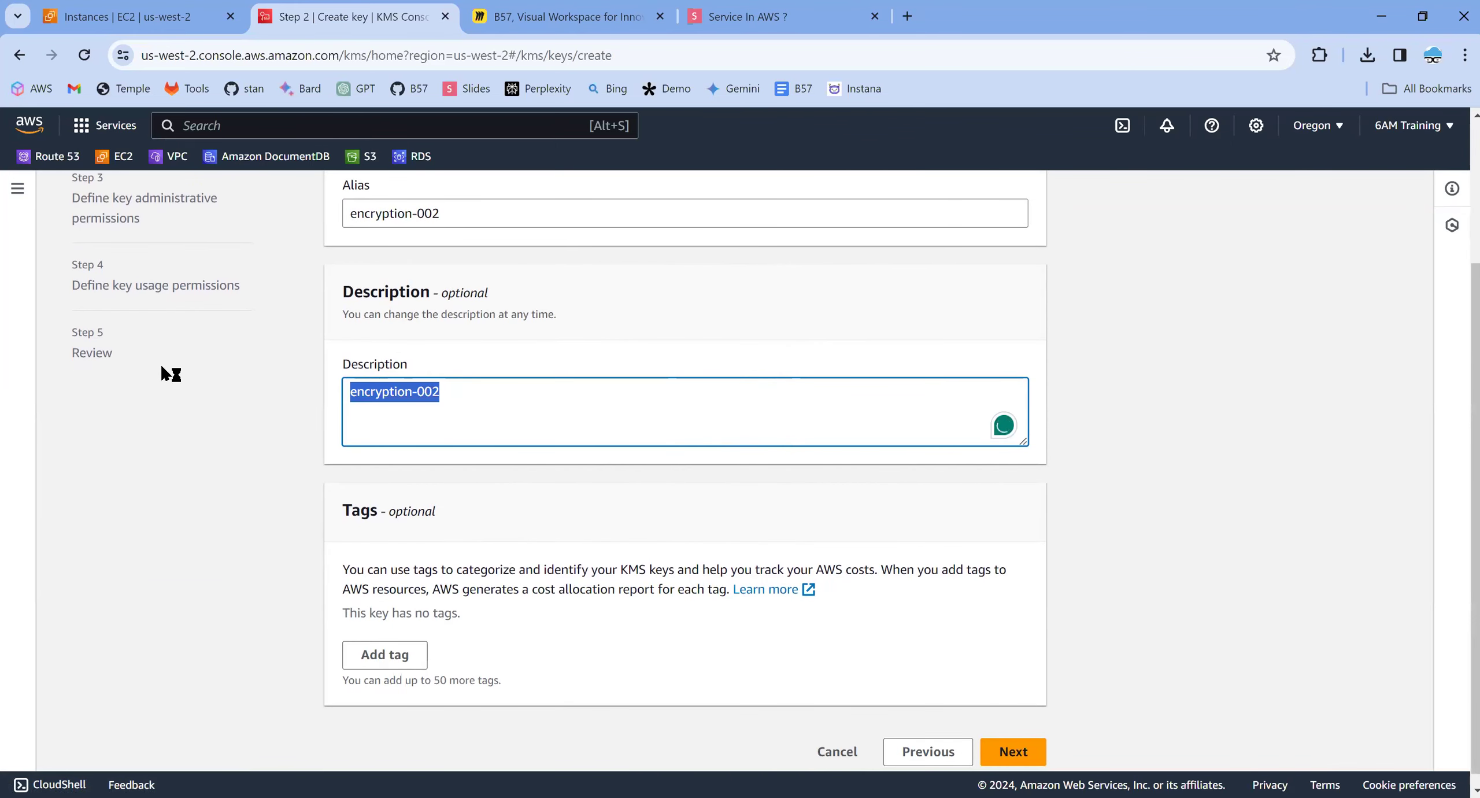
text(Use this keys for encryption all the ABS EBS VOlumes)
click(621, 393)
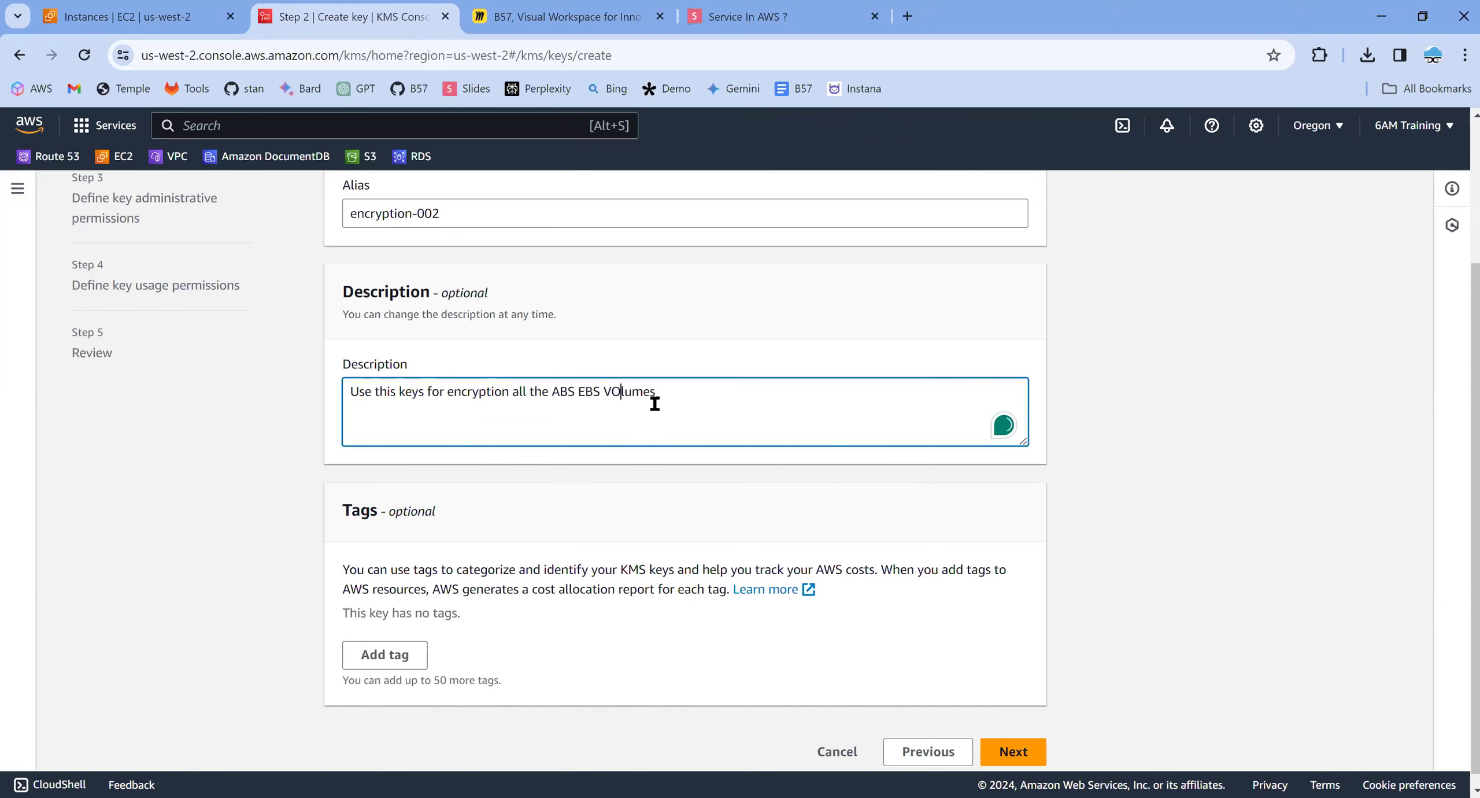
key(BackSpace)
text(o)
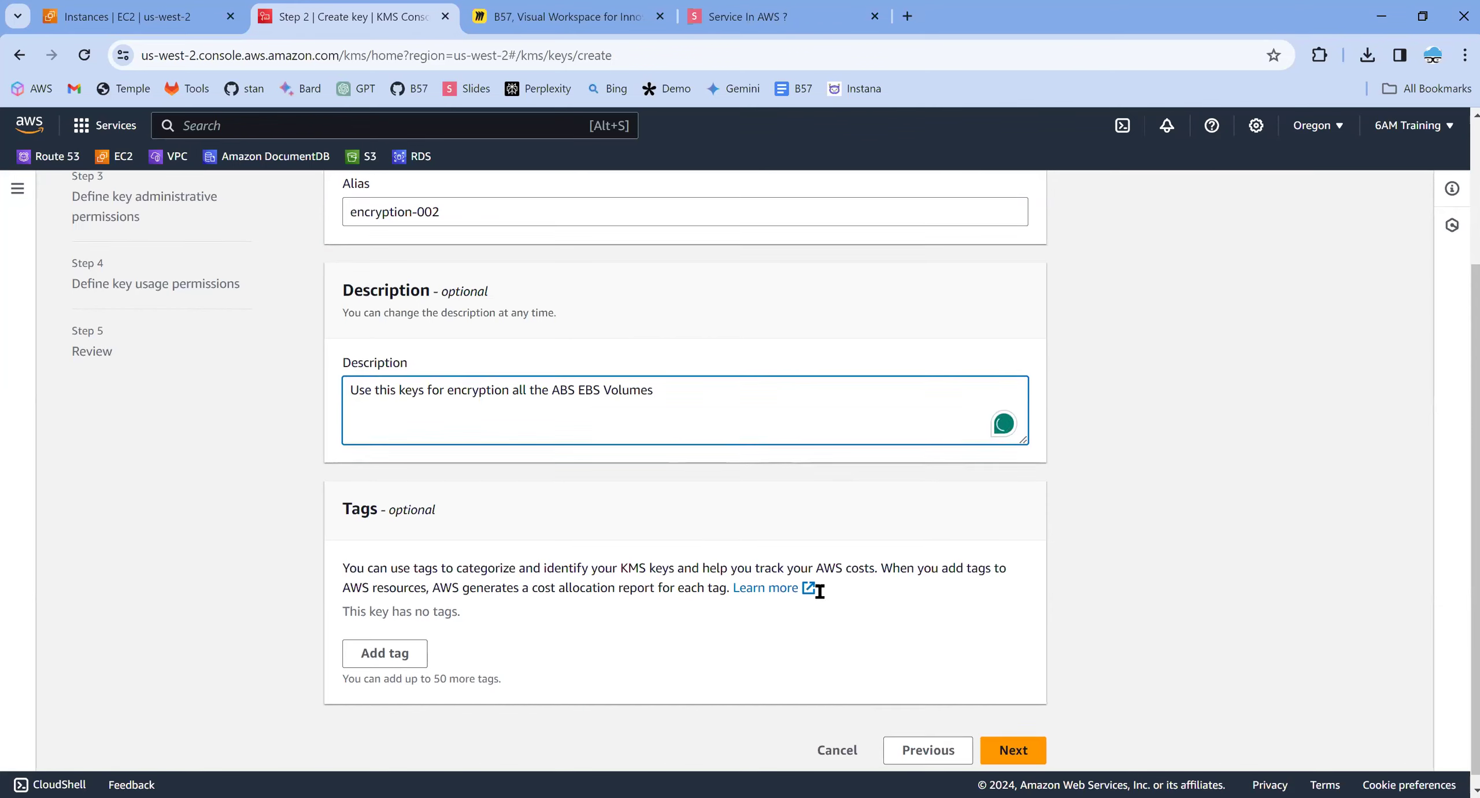
scroll(533, 699, down, 1)
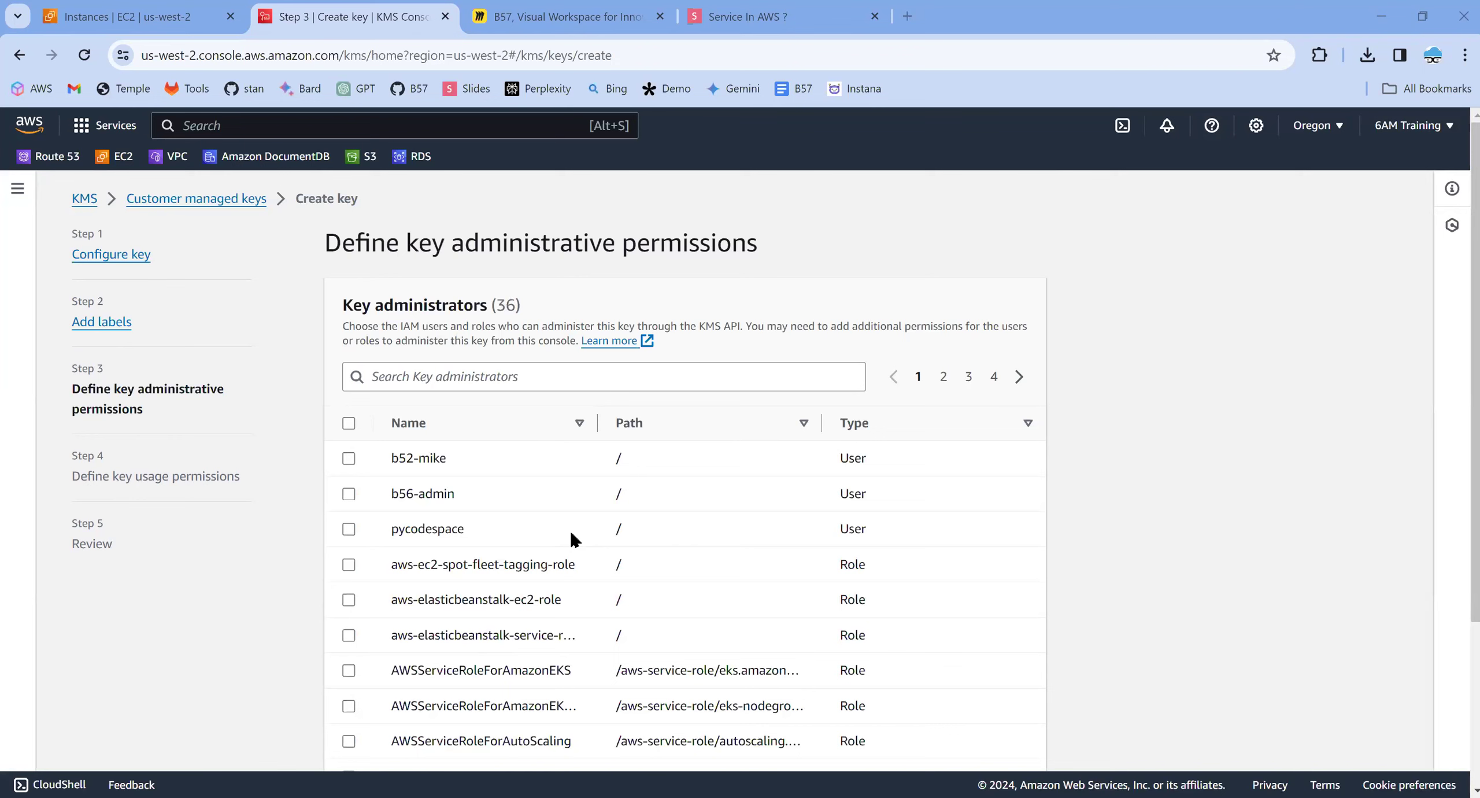
Assign the b56-admin user as key administrator and continue to the usage permissions.
click(348, 495)
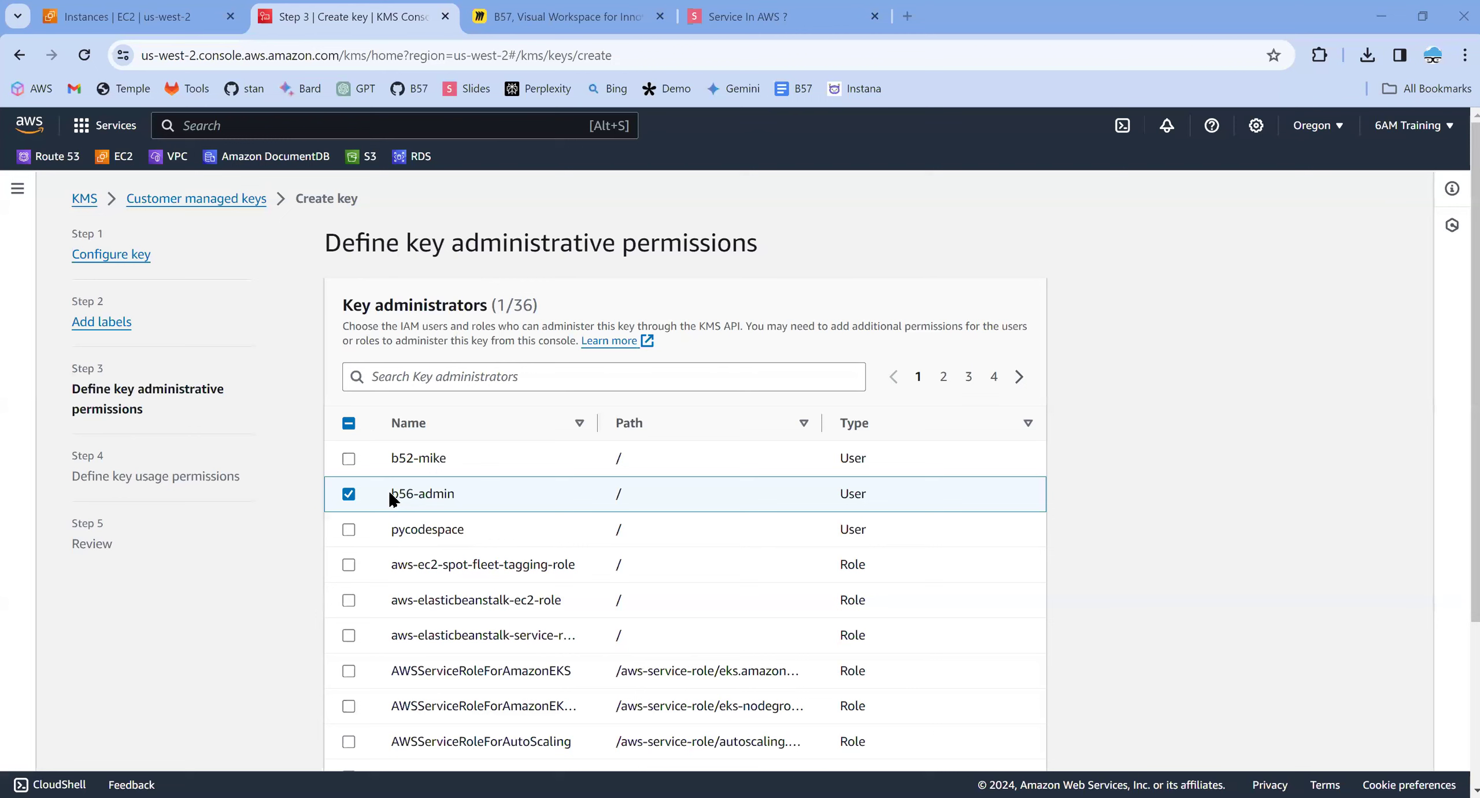
drag(390, 498, 454, 498)
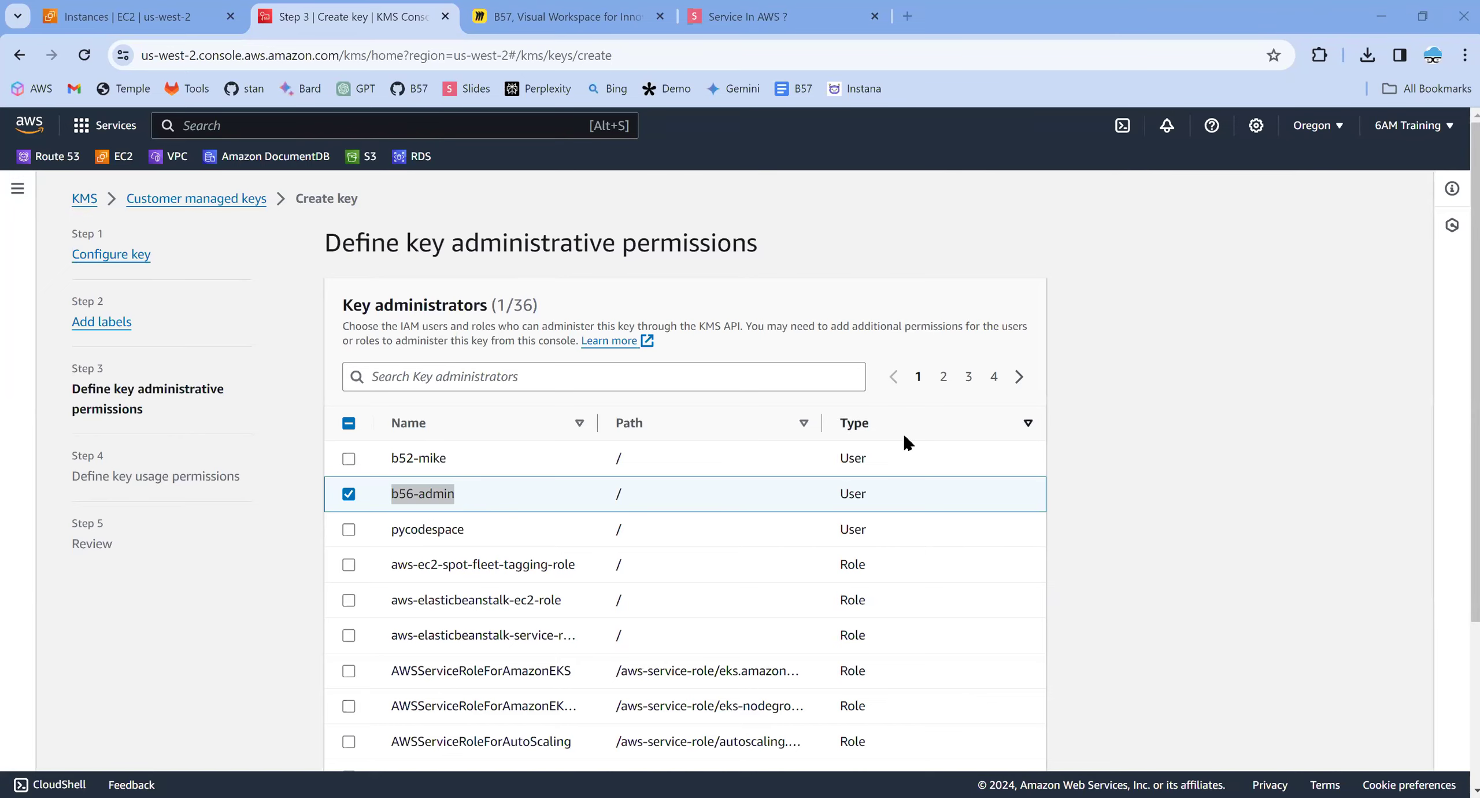
scroll(906, 440, down, 4)
click(1013, 739)
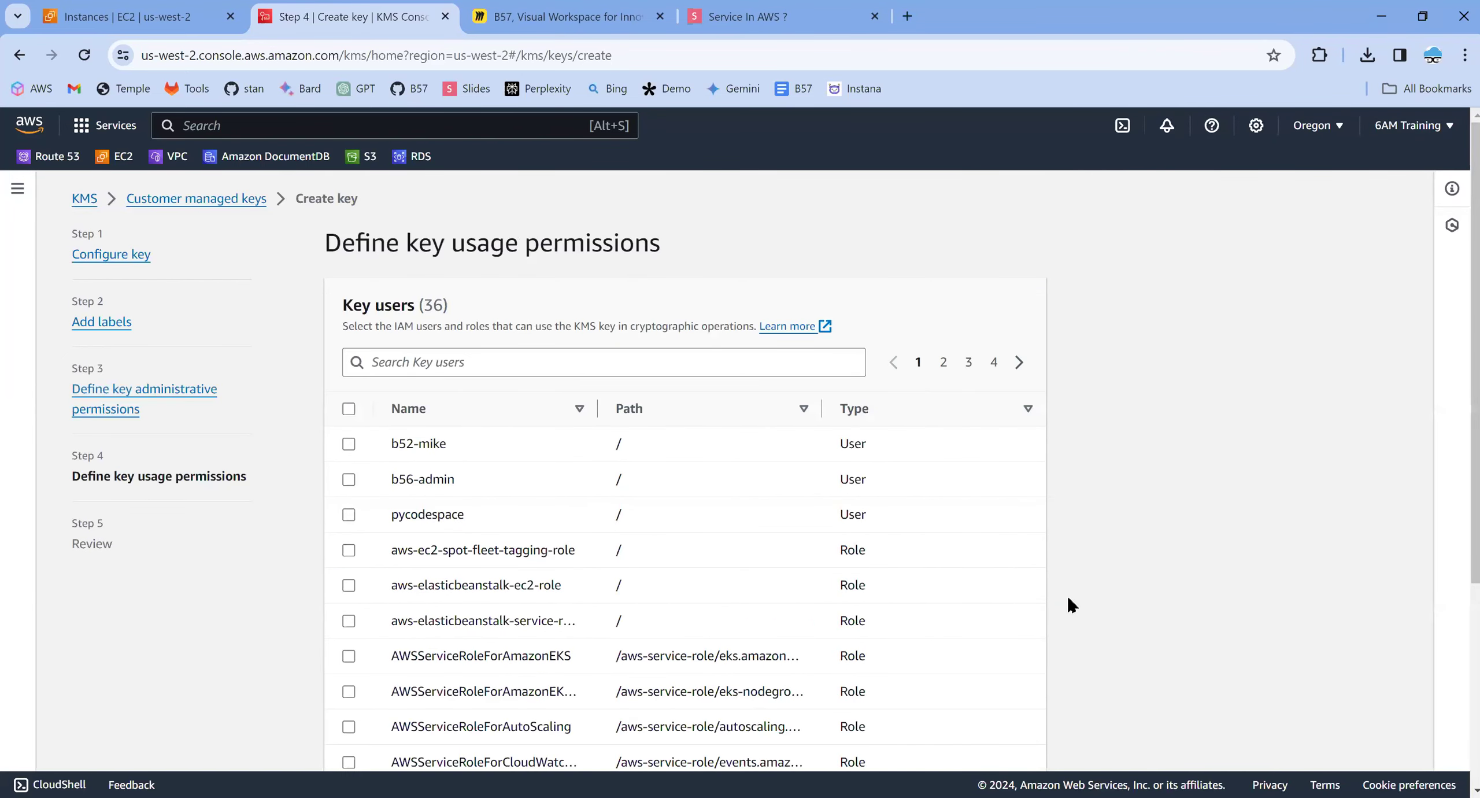
Skip assigning key users, go through the key policy in the review, and finish creating the key.
scroll(1068, 602, down, 5)
click(1006, 741)
scroll(1061, 723, down, 4)
scroll(1061, 723, down, 5)
scroll(694, 509, down, 2)
scroll(694, 510, down, 3)
scroll(751, 612, down, 3)
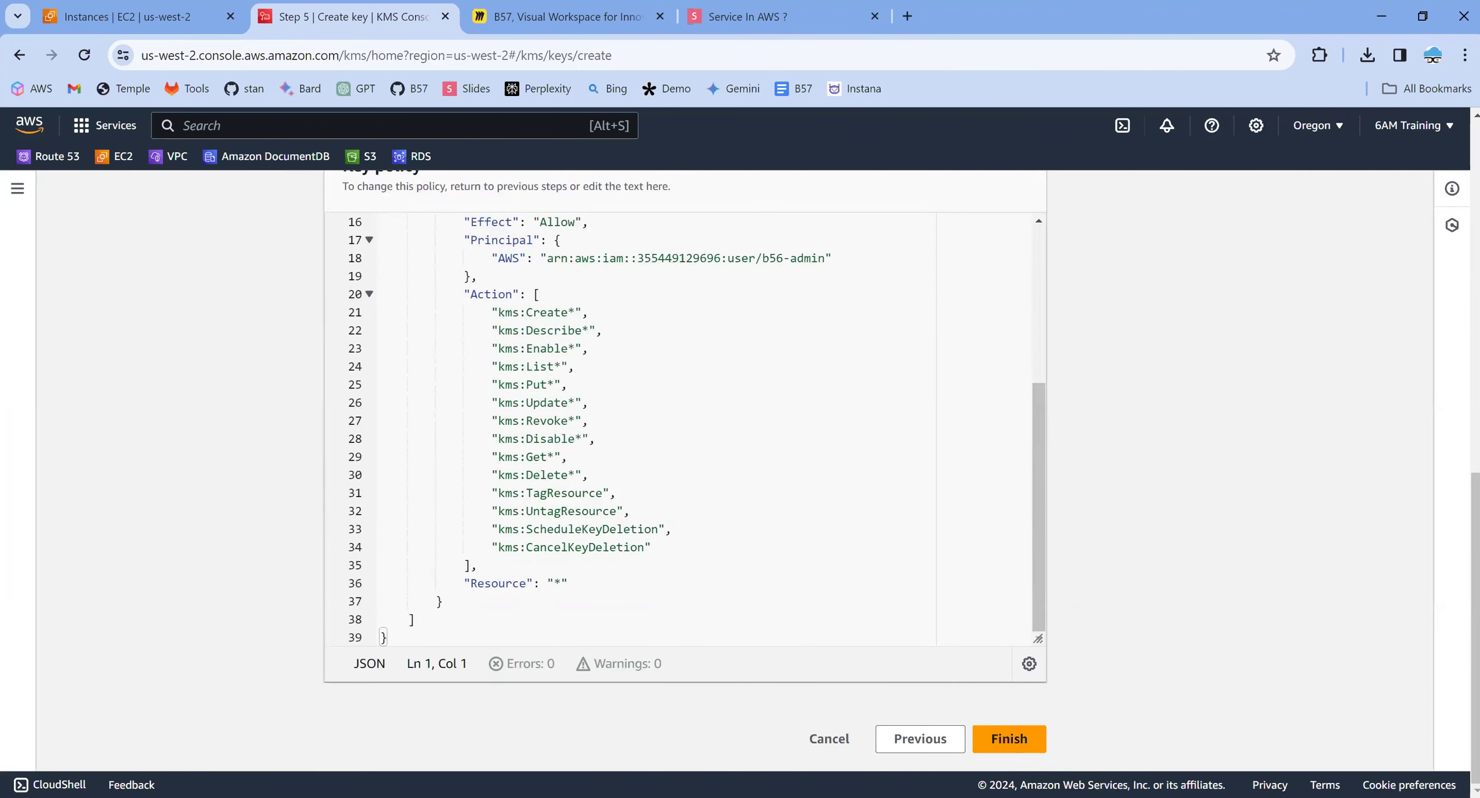
click(1024, 742)
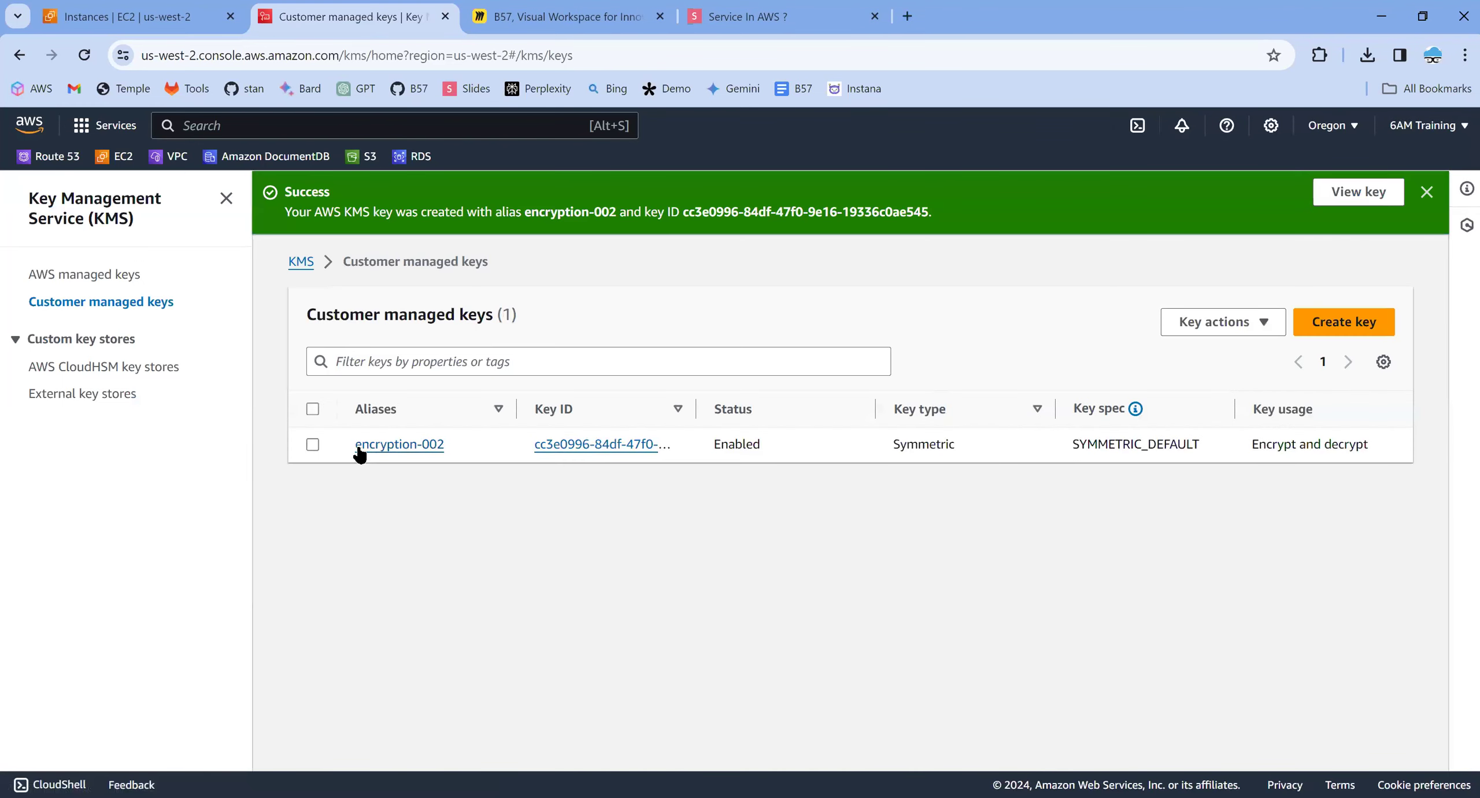
Check the alias, key type and key usage of encryption-002 in the customer managed keys list.
drag(347, 446, 446, 446)
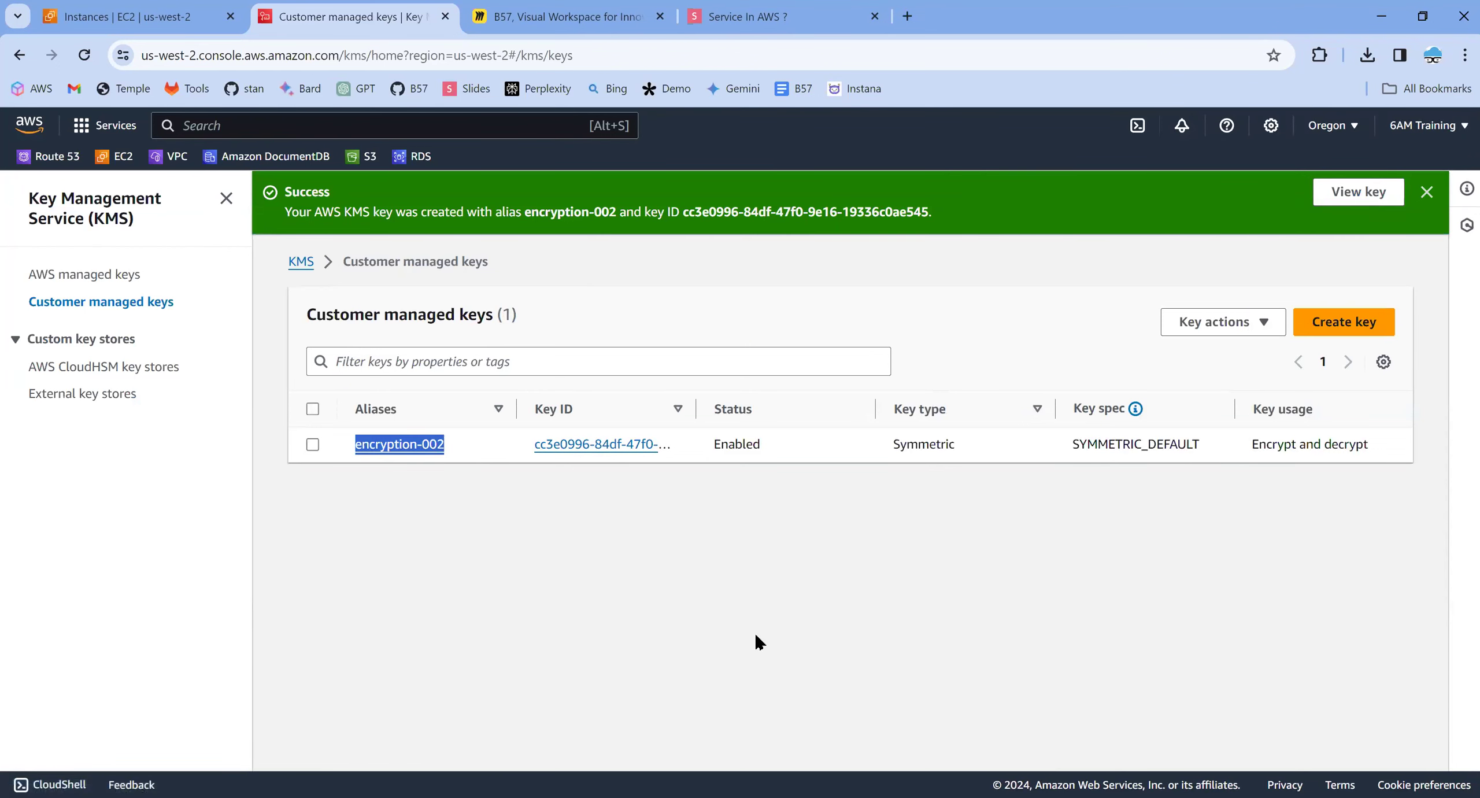
double_click(916, 442)
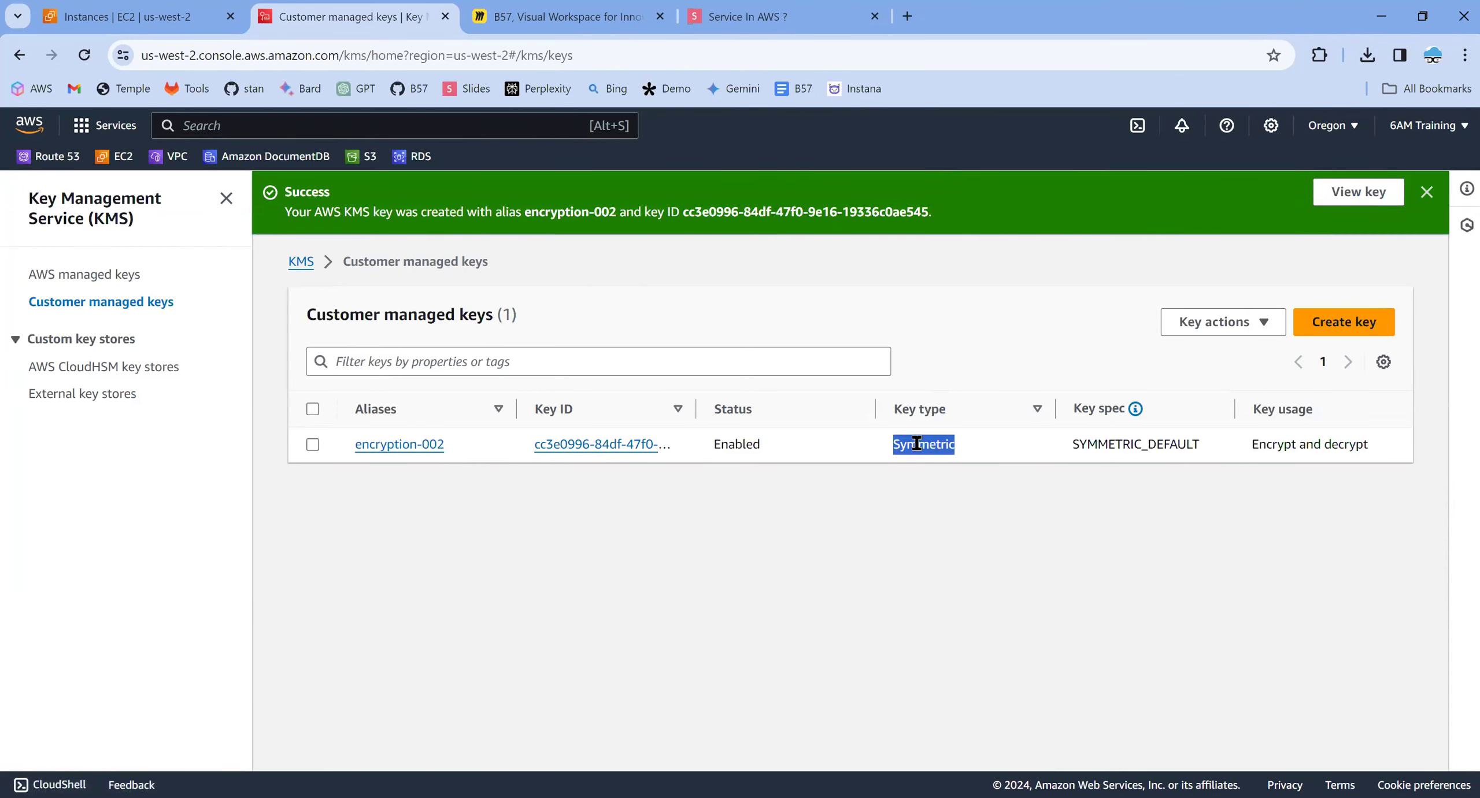
double_click(1310, 445)
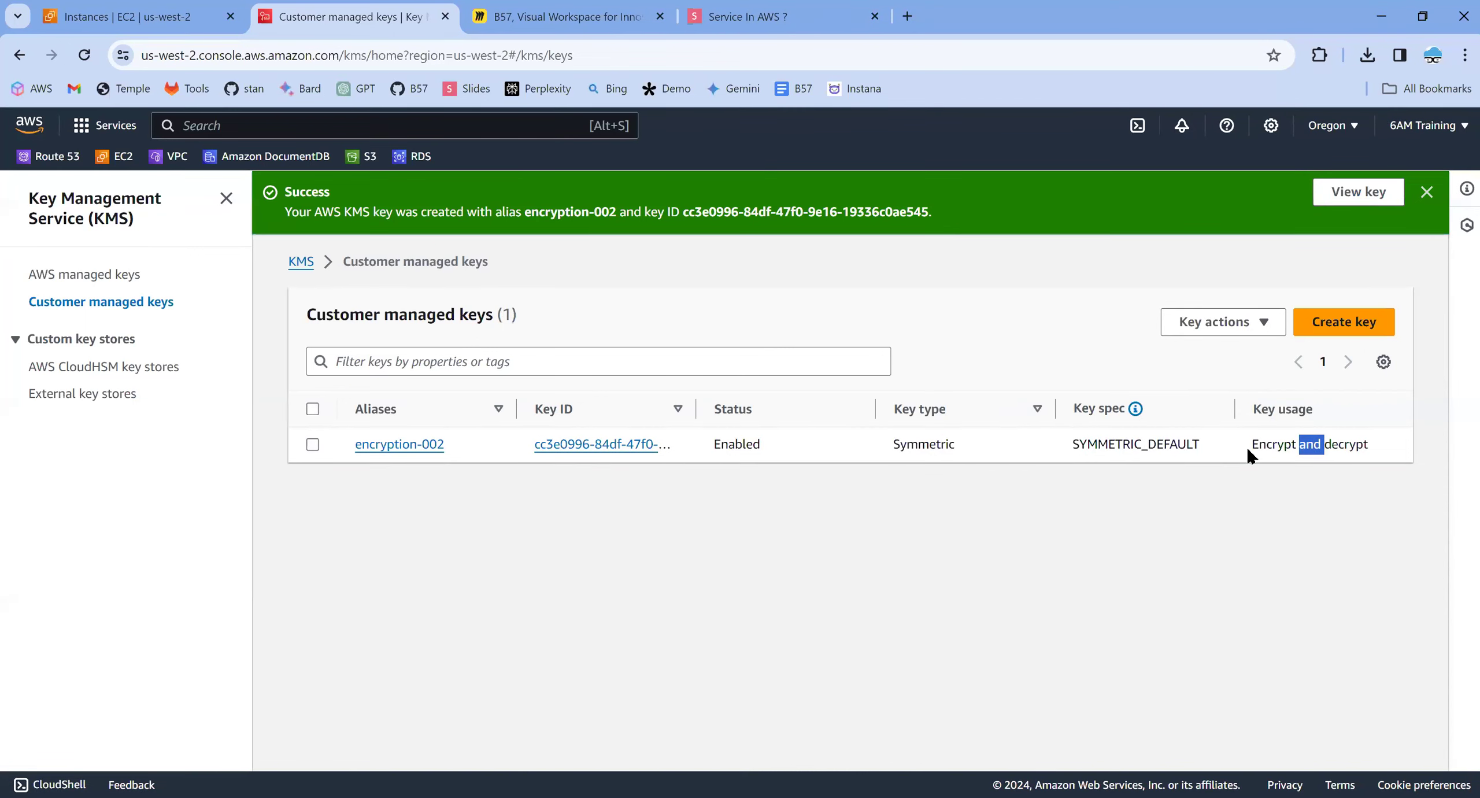
drag(1249, 449, 1390, 456)
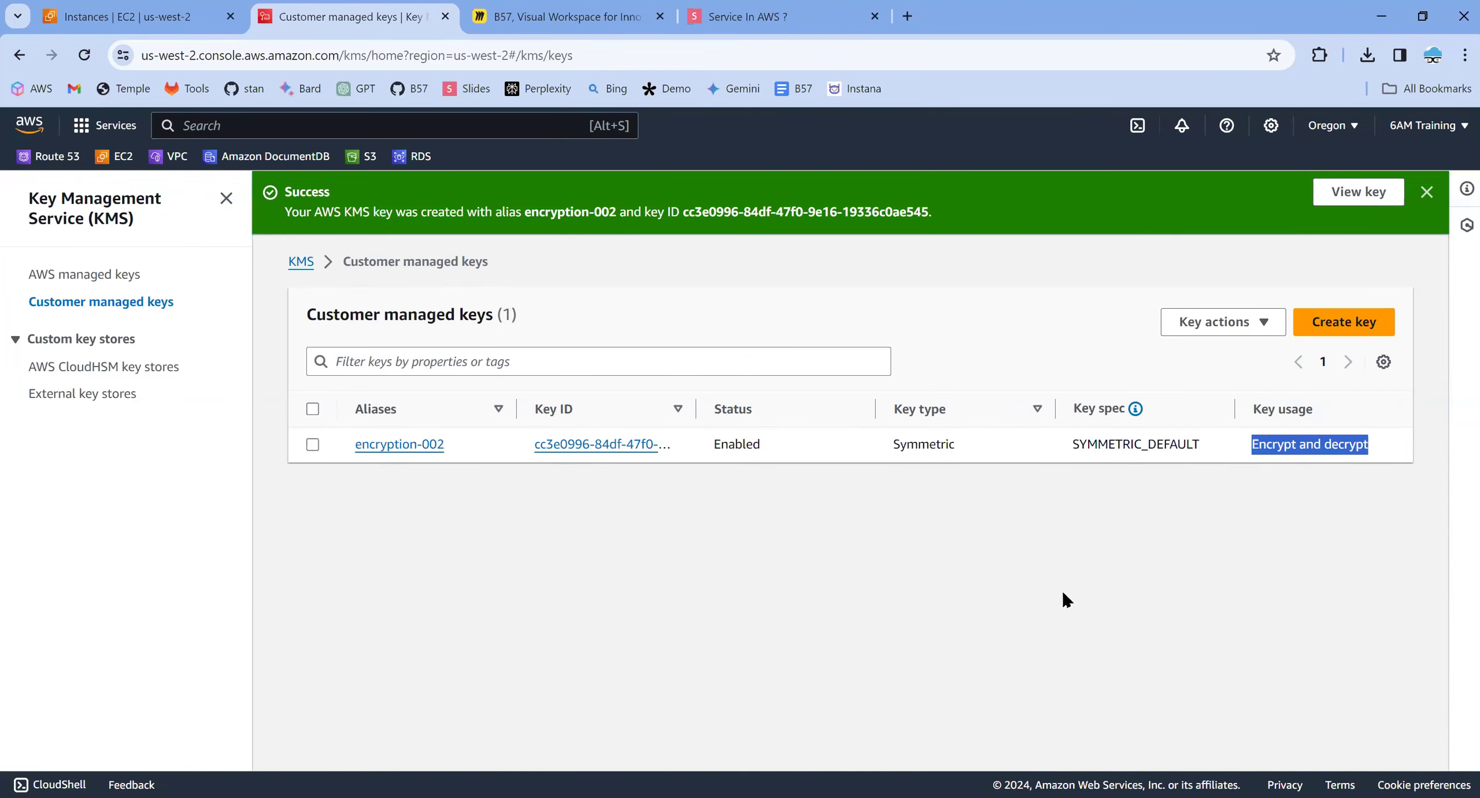
Return to the EC2 instances list and widen its Name column to fit the full instance name.
click(126, 16)
click(1142, 445)
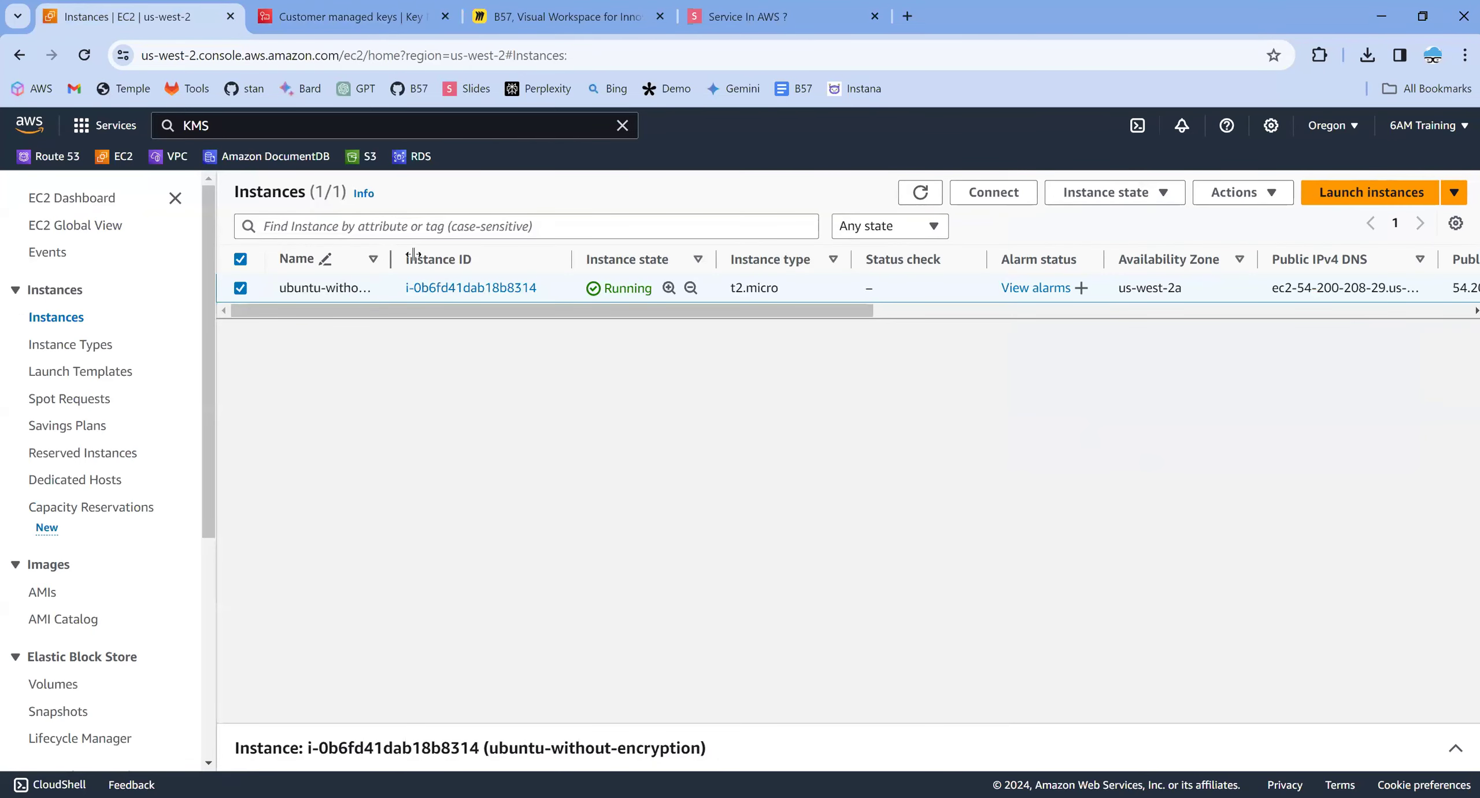
drag(391, 259, 473, 259)
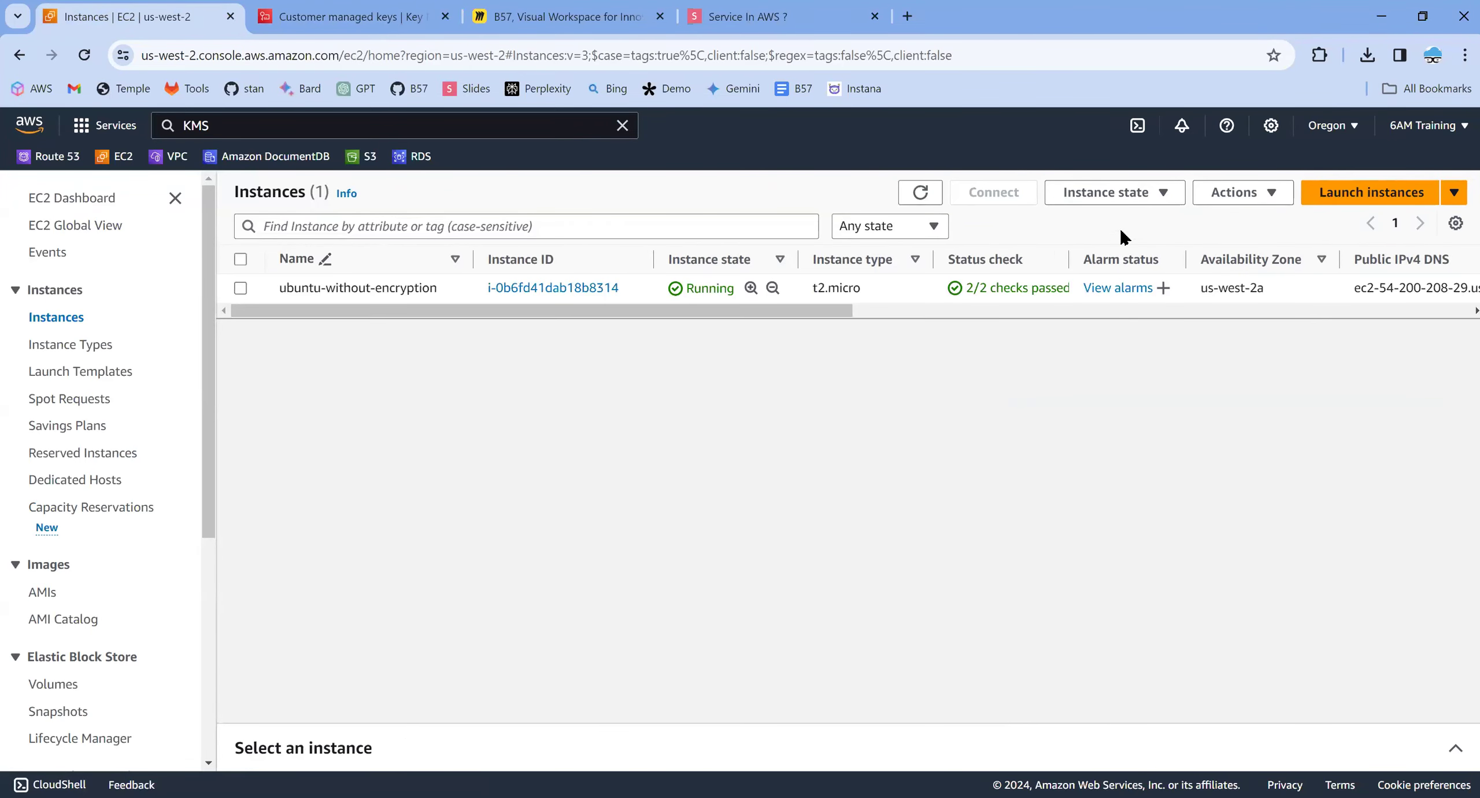
Start launching a new EC2 instance and name it ubuntu-with-encryption.
click(1367, 194)
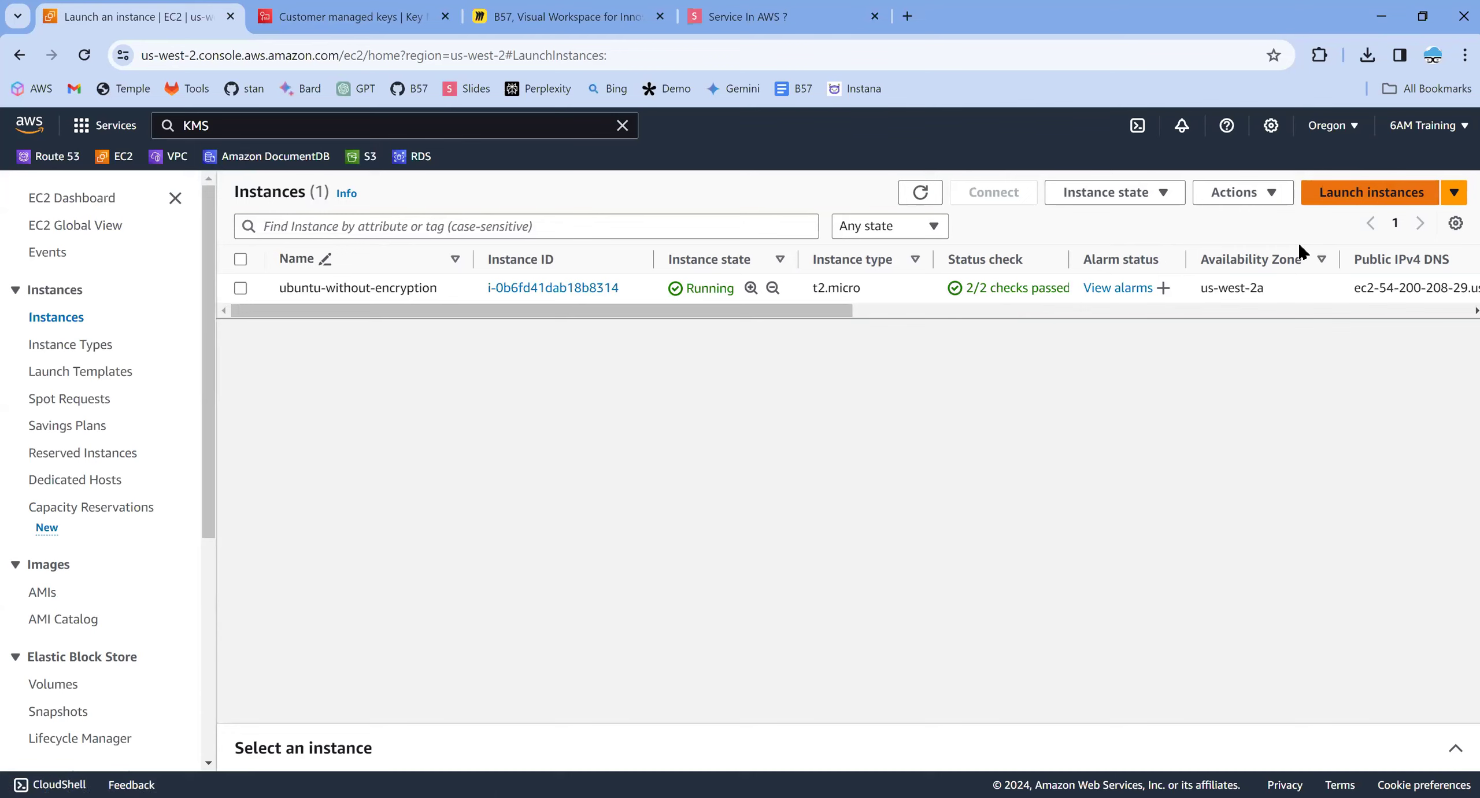
click(1353, 192)
click(198, 439)
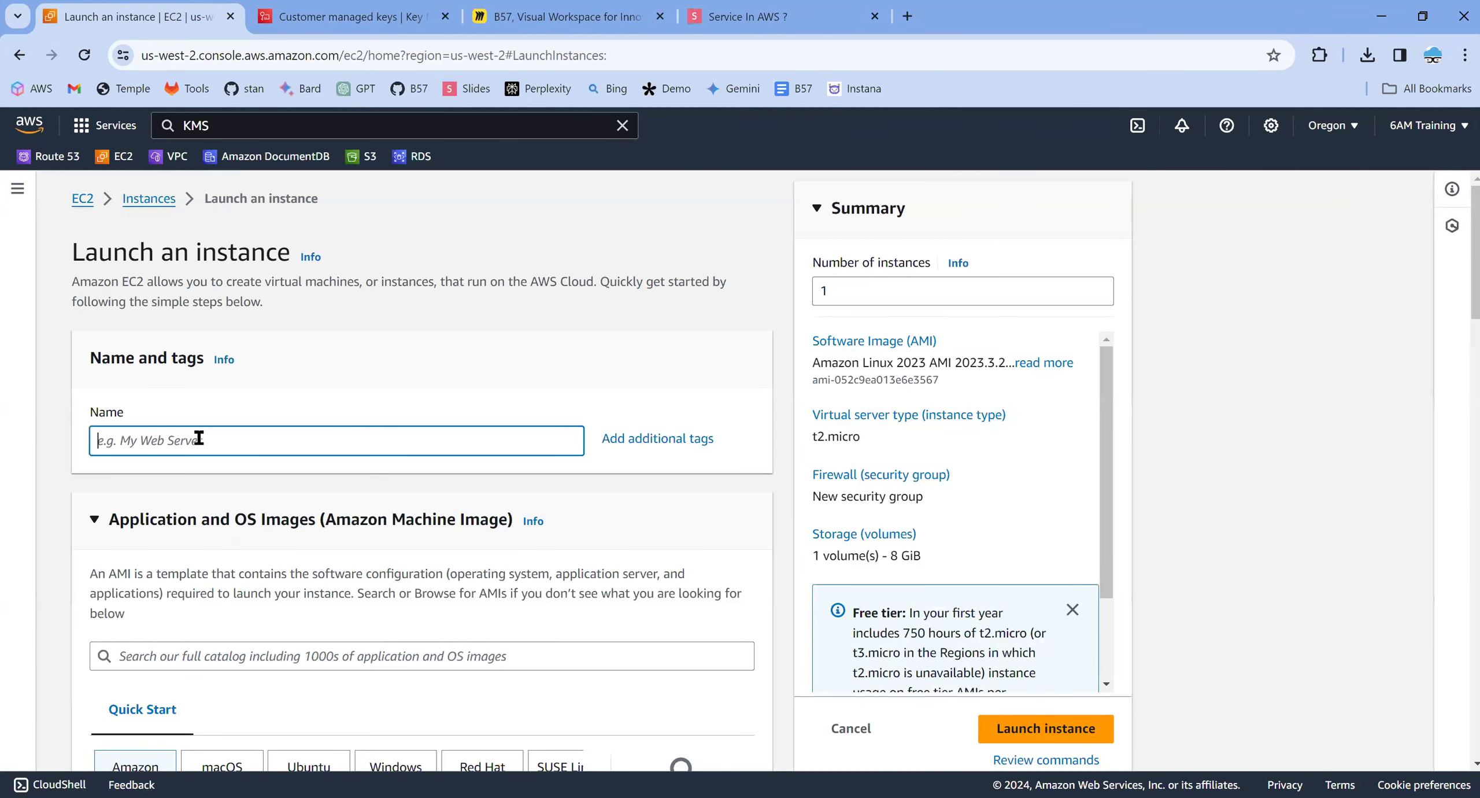
text(encryption-002)
key(ctrl+a)
text(ubuntu-with-encryption)
Choose Ubuntu as the operating system image for the new instance.
scroll(372, 546, down, 1)
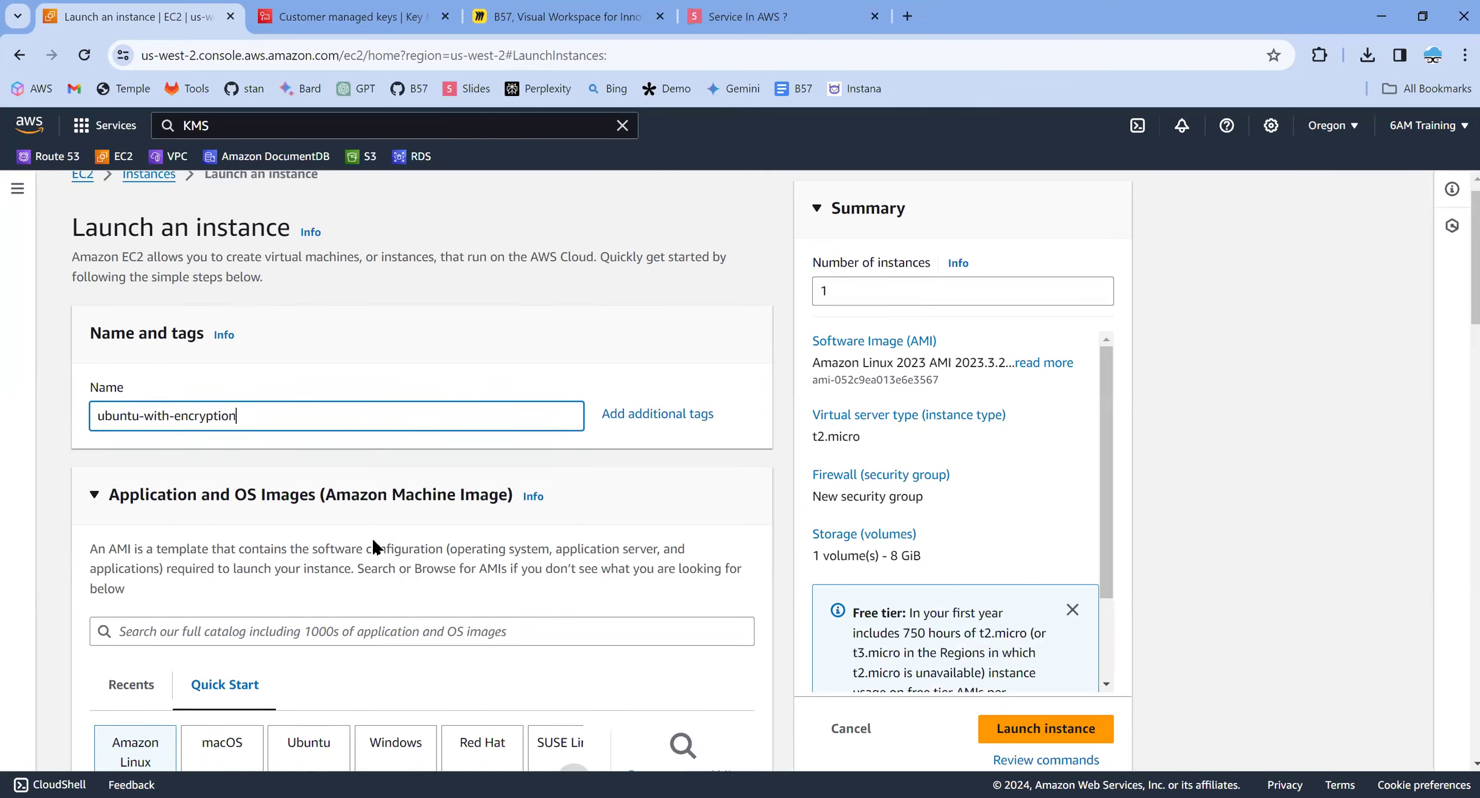
scroll(373, 546, down, 7)
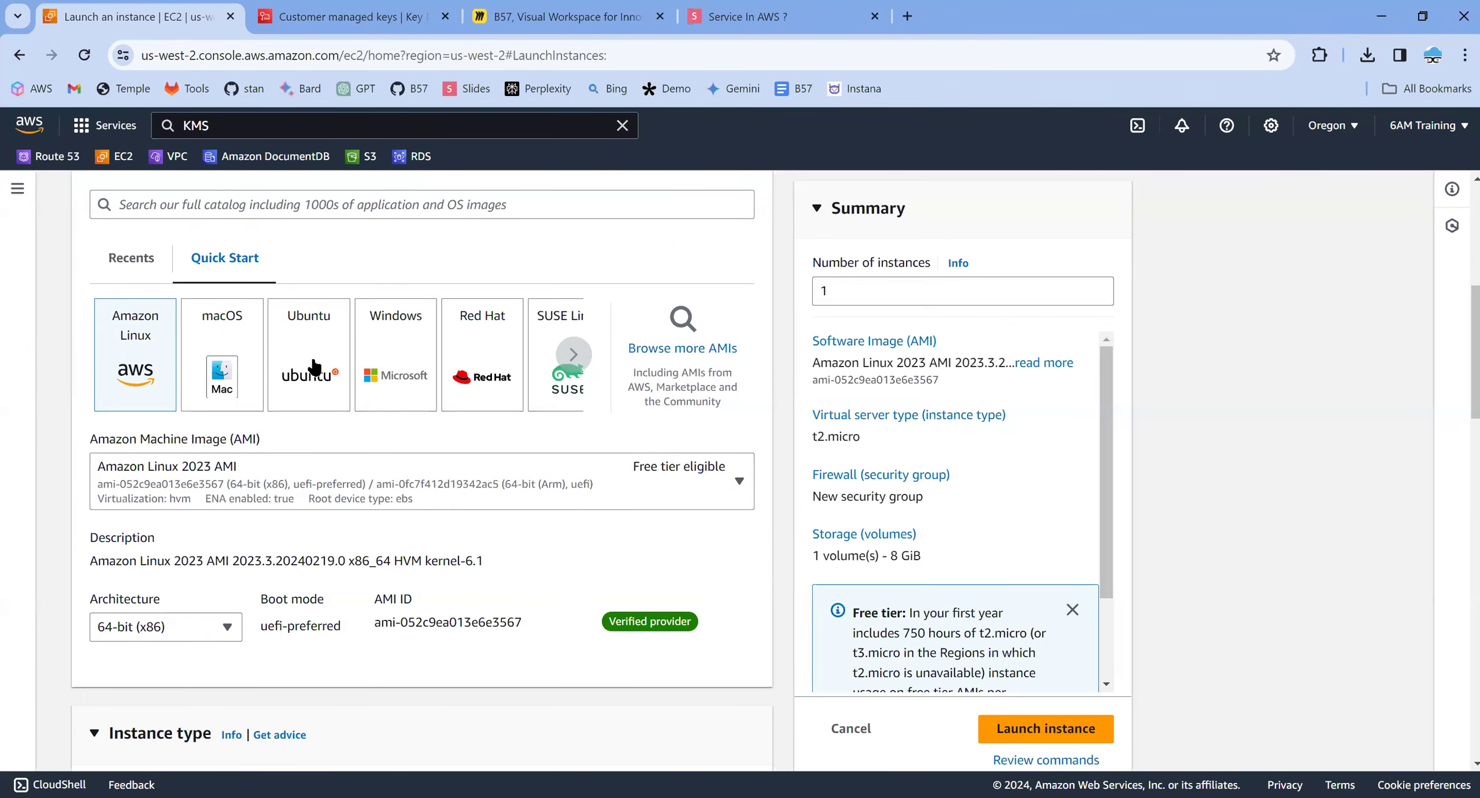
click(314, 365)
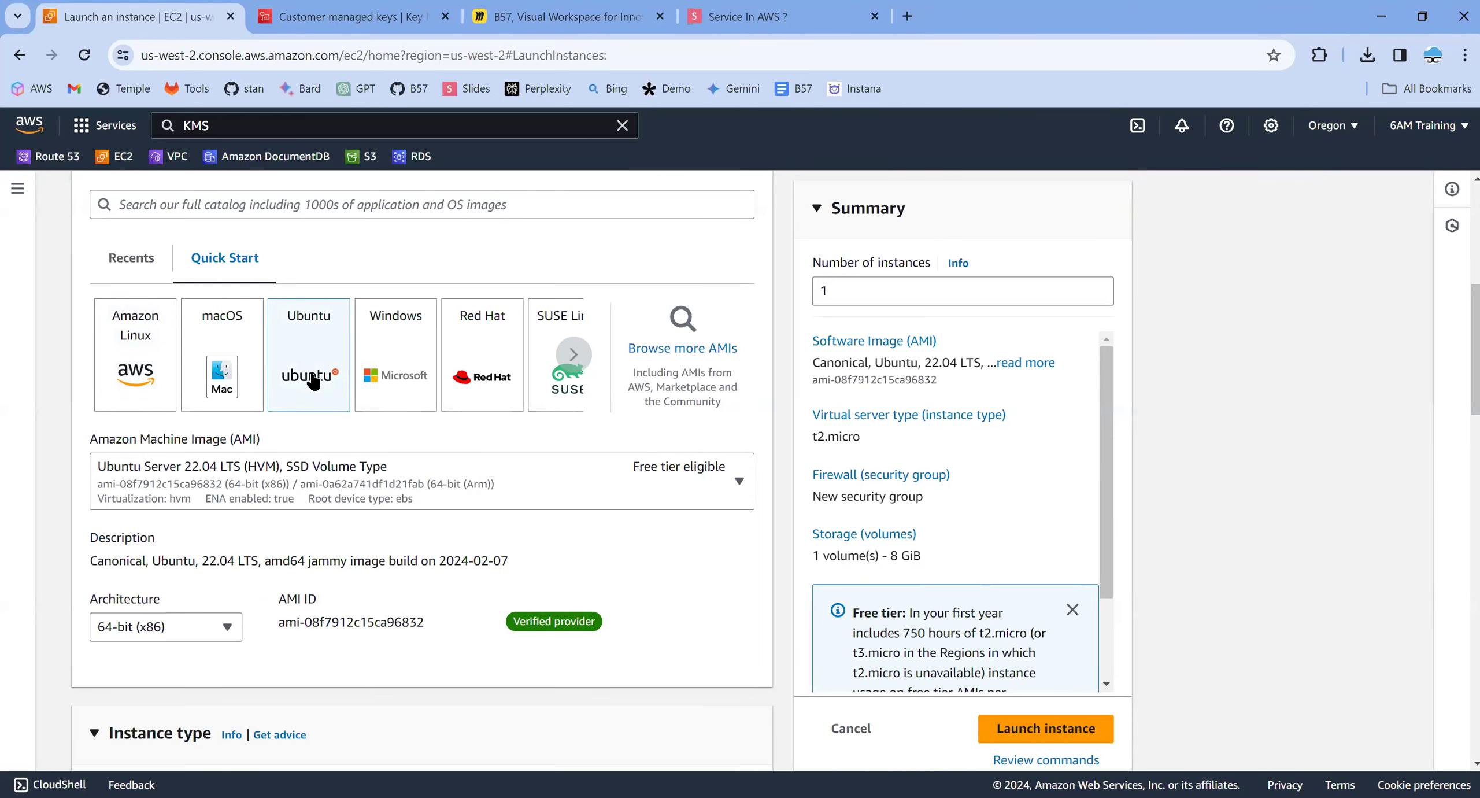
Keep the t2.micro instance type and select demo-keys as the login key pair.
scroll(467, 417, down, 3)
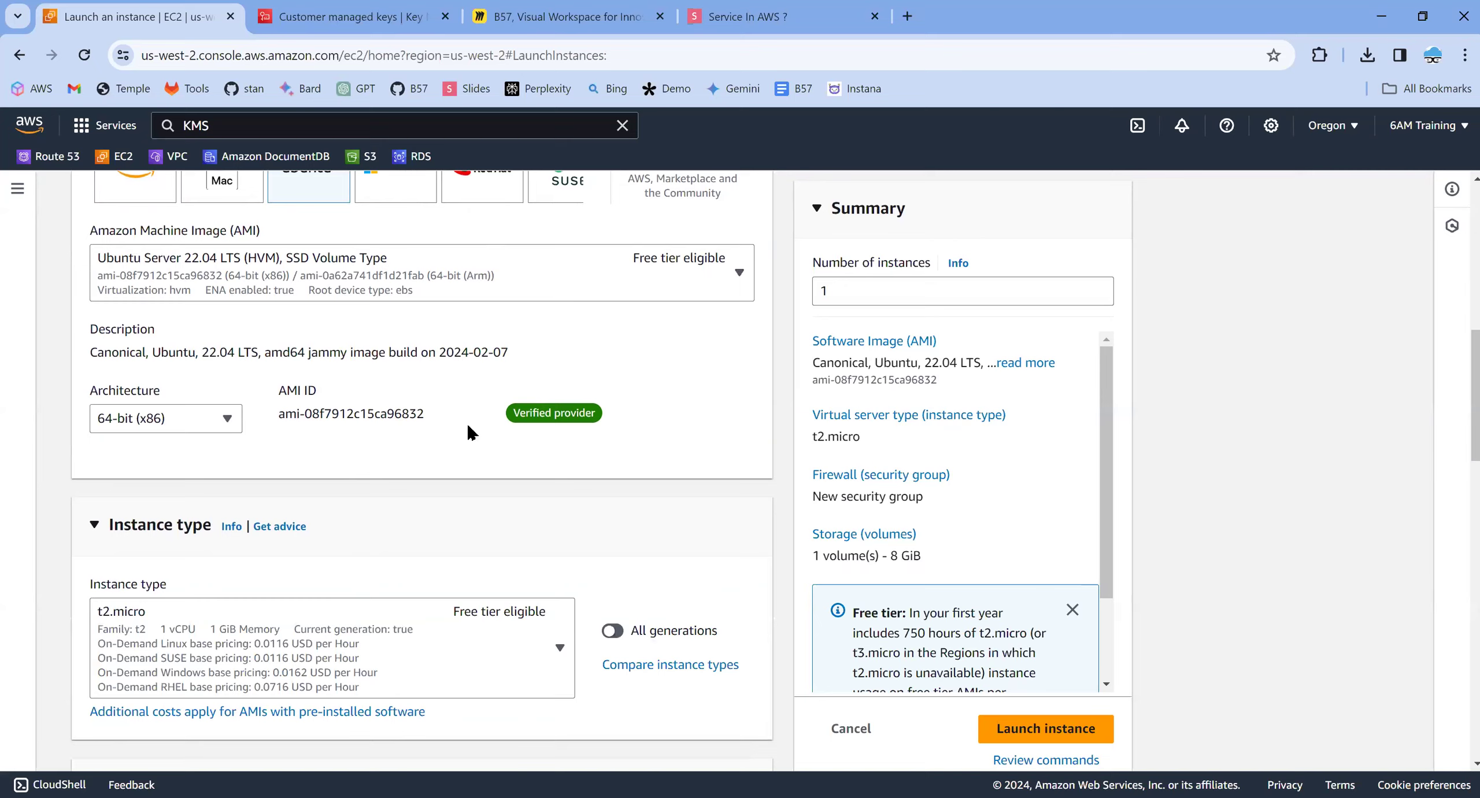
scroll(467, 425, down, 6)
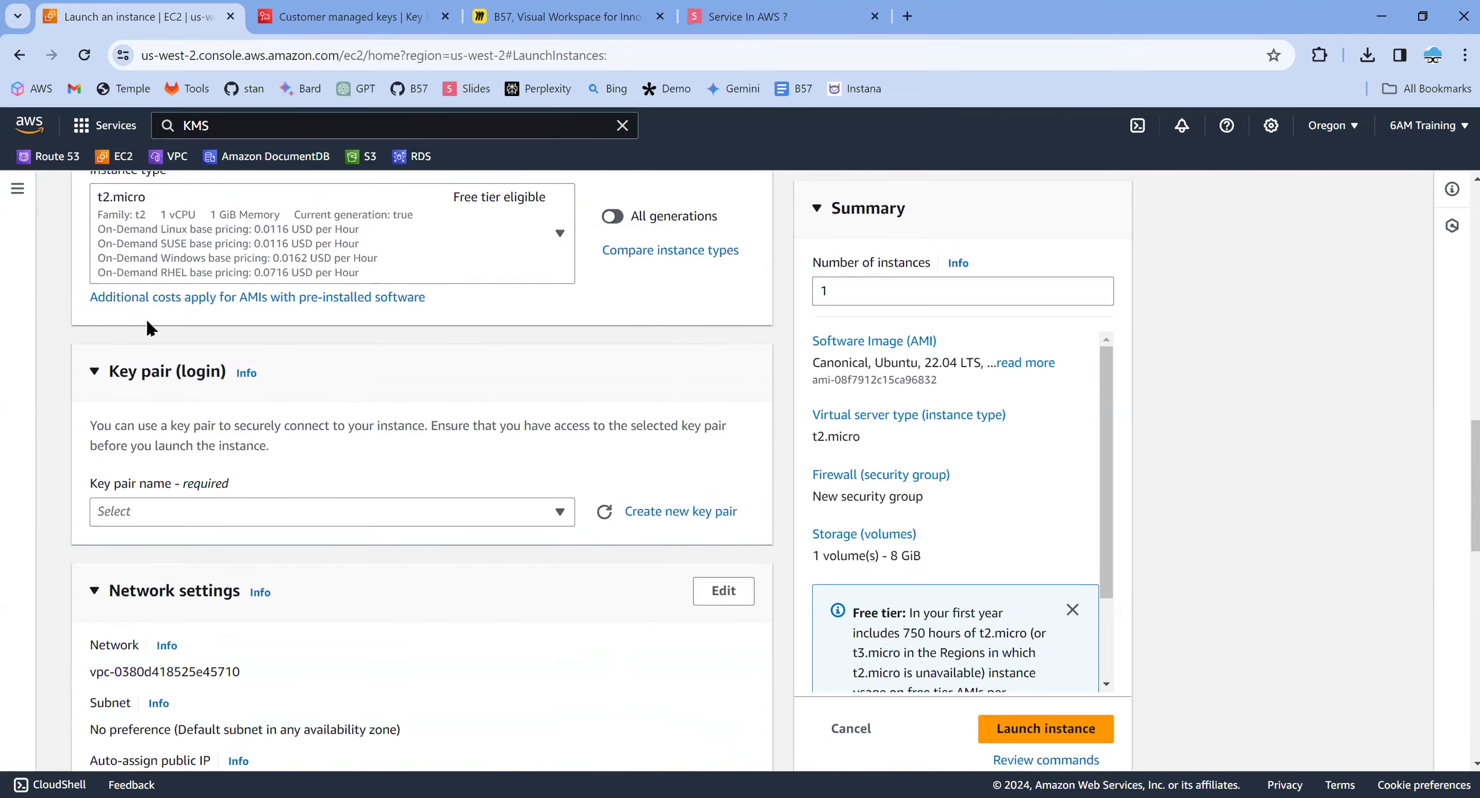
click(322, 512)
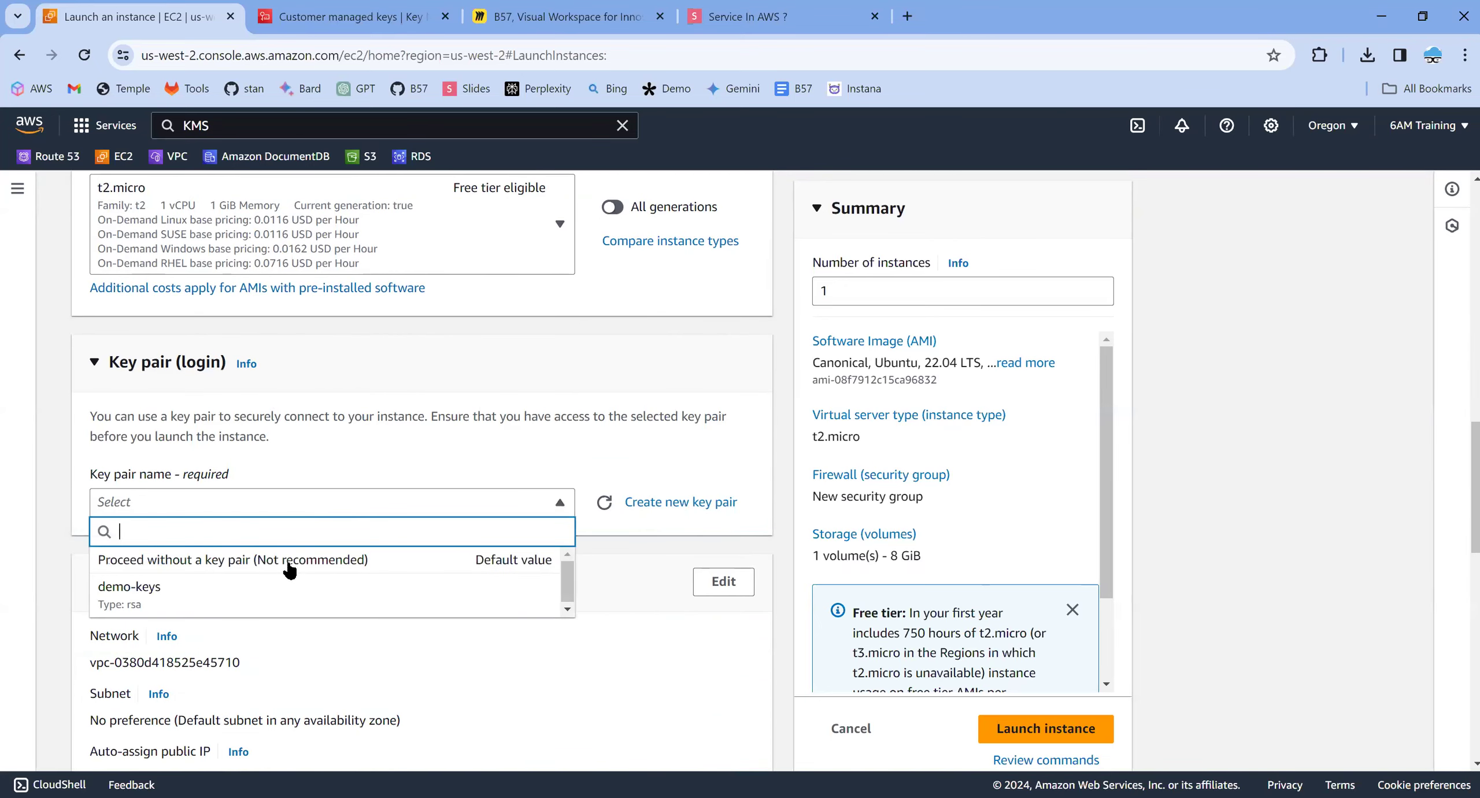
click(255, 597)
Change the 8 GiB root volume's type to General purpose SSD (gp3) in the storage configuration.
scroll(287, 570, down, 6)
scroll(292, 578, down, 6)
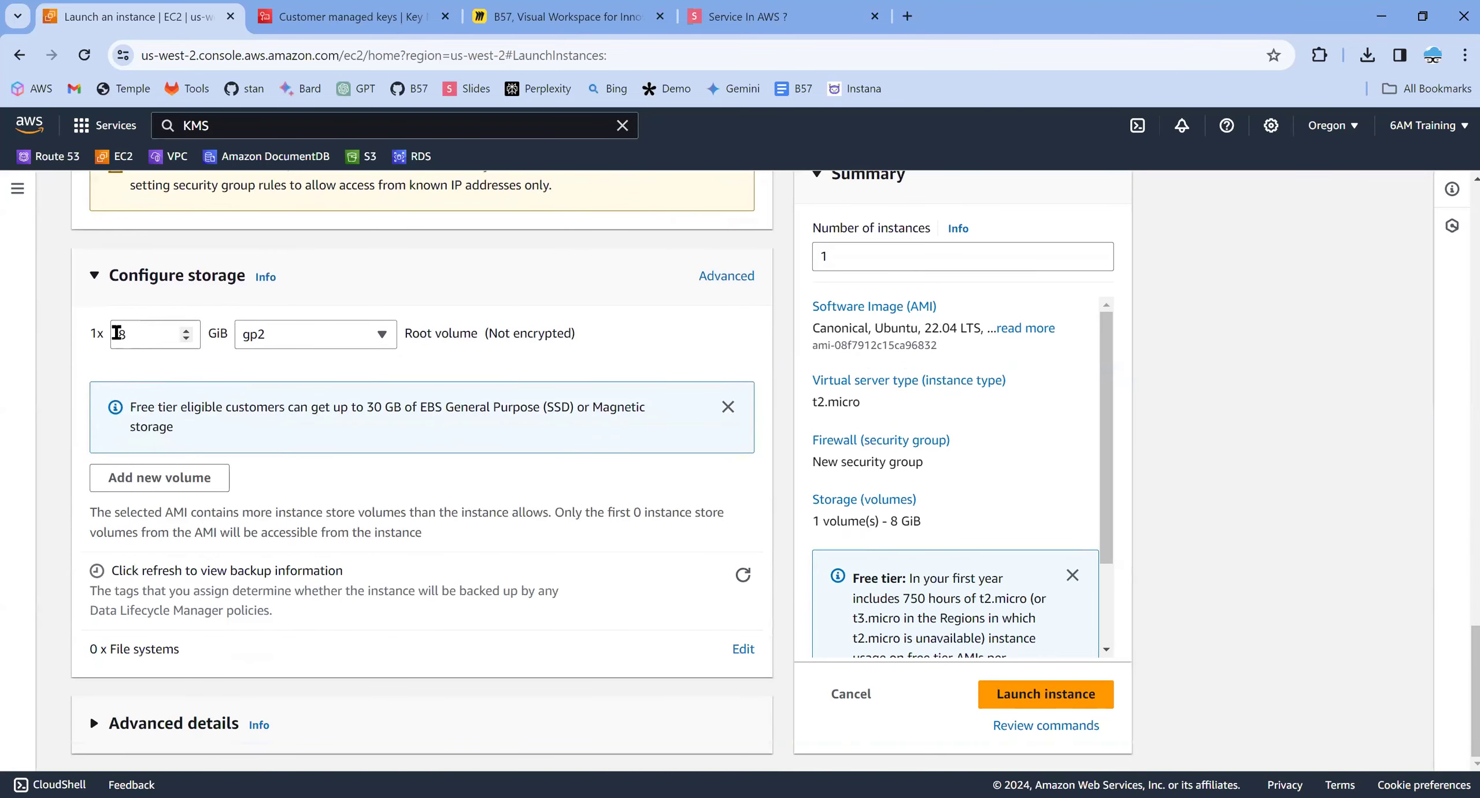
drag(87, 332, 644, 320)
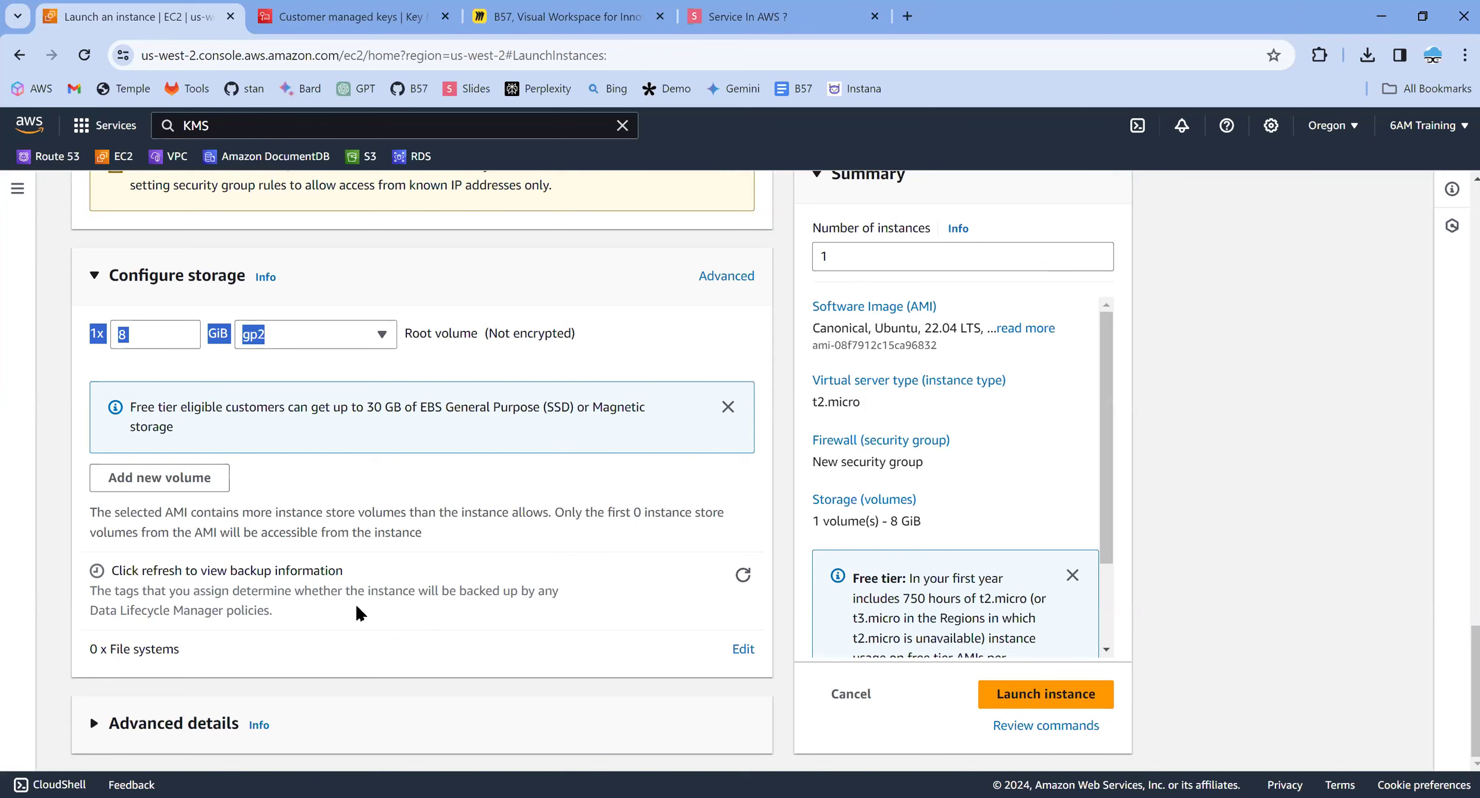
click(272, 367)
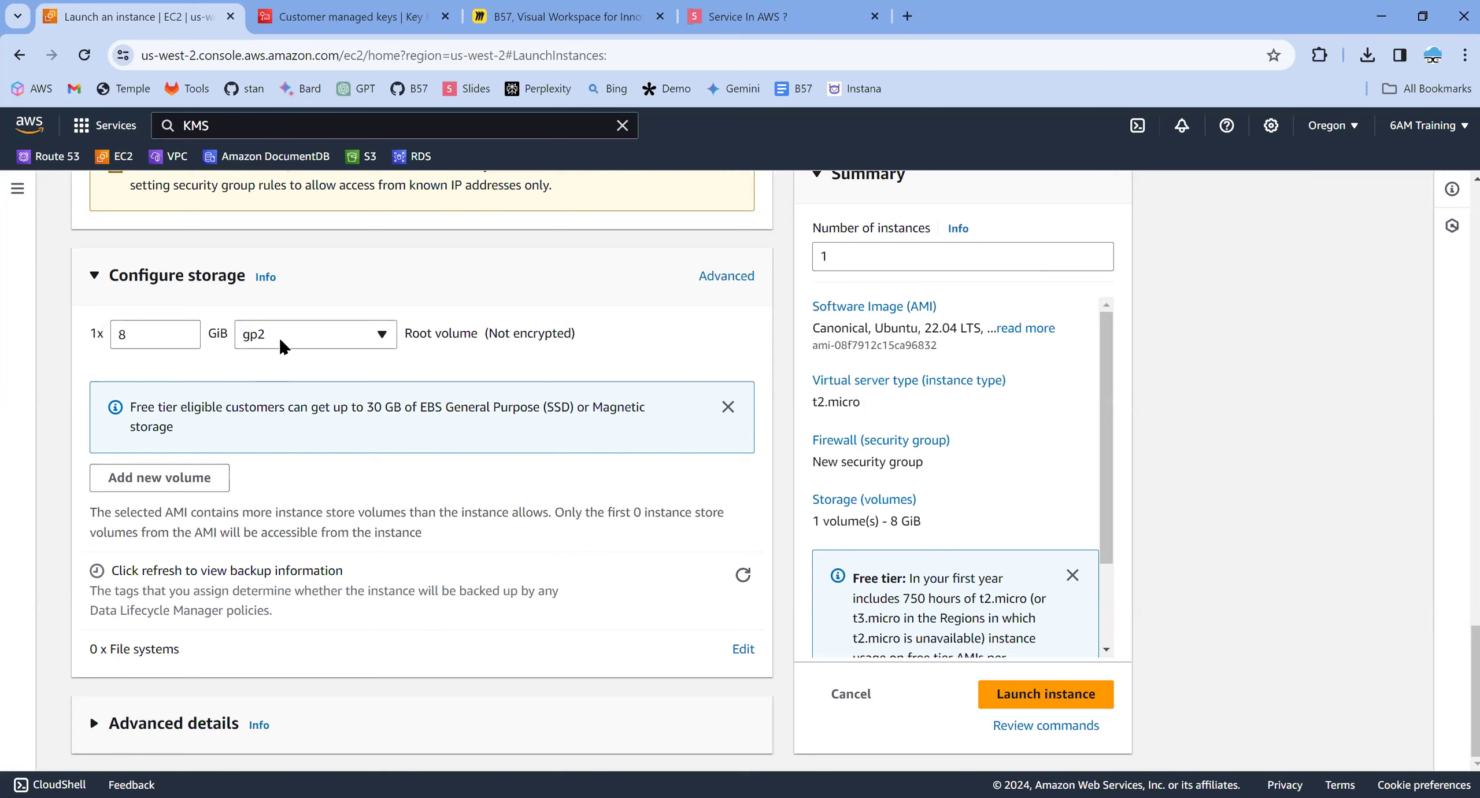
click(282, 345)
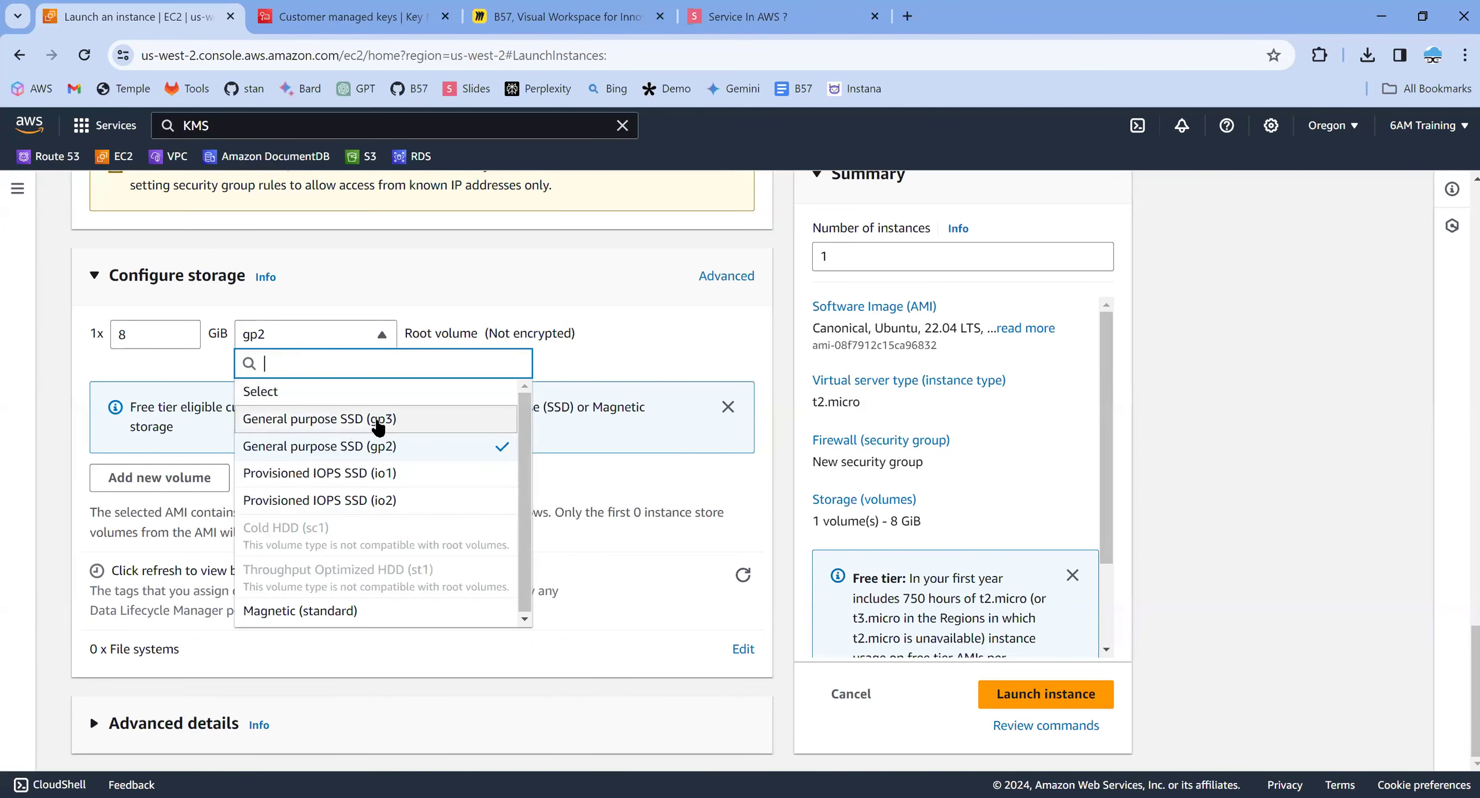
click(378, 422)
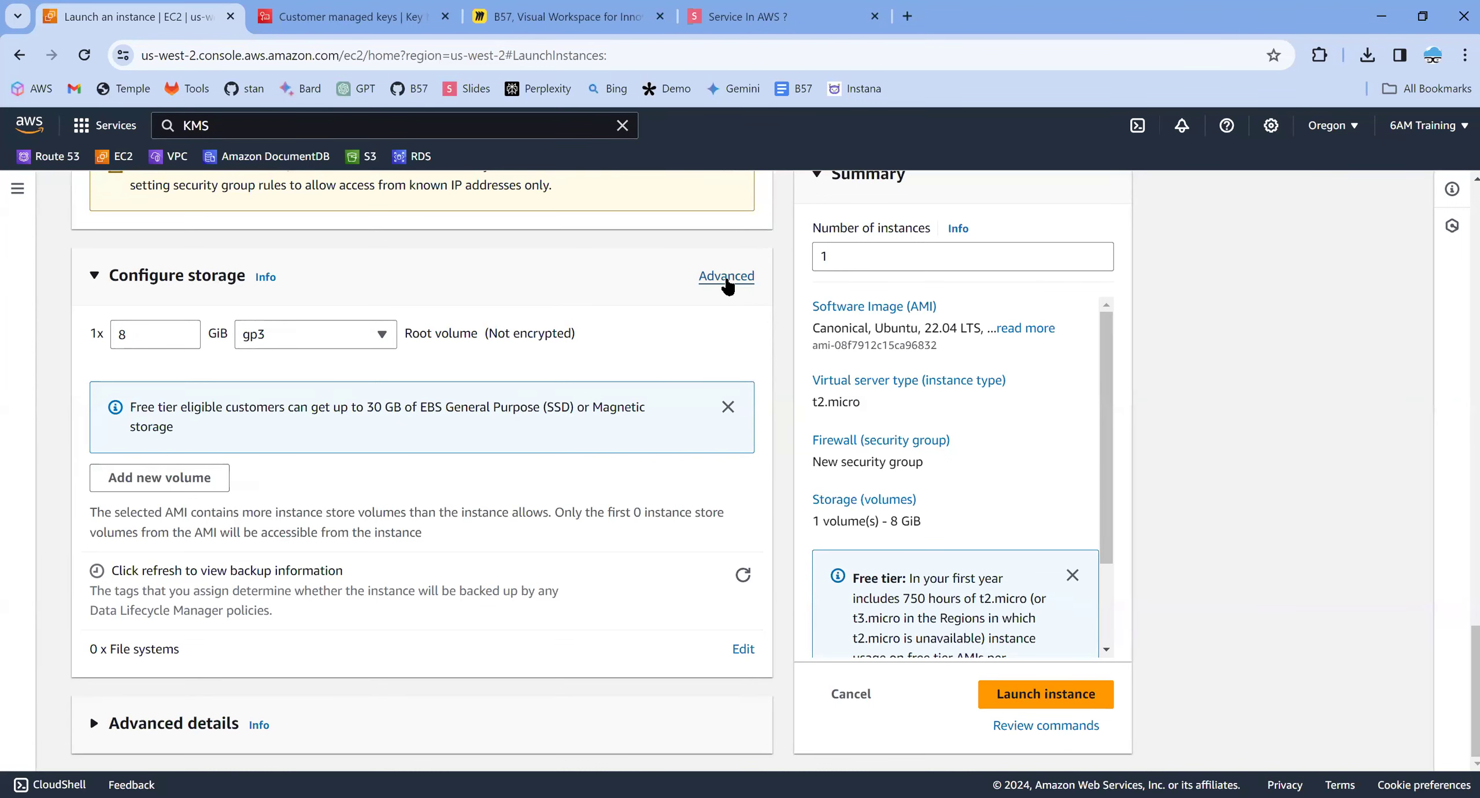
In the advanced storage settings, set the root volume to Encrypted and choose encryption-002 as its KMS key.
click(726, 277)
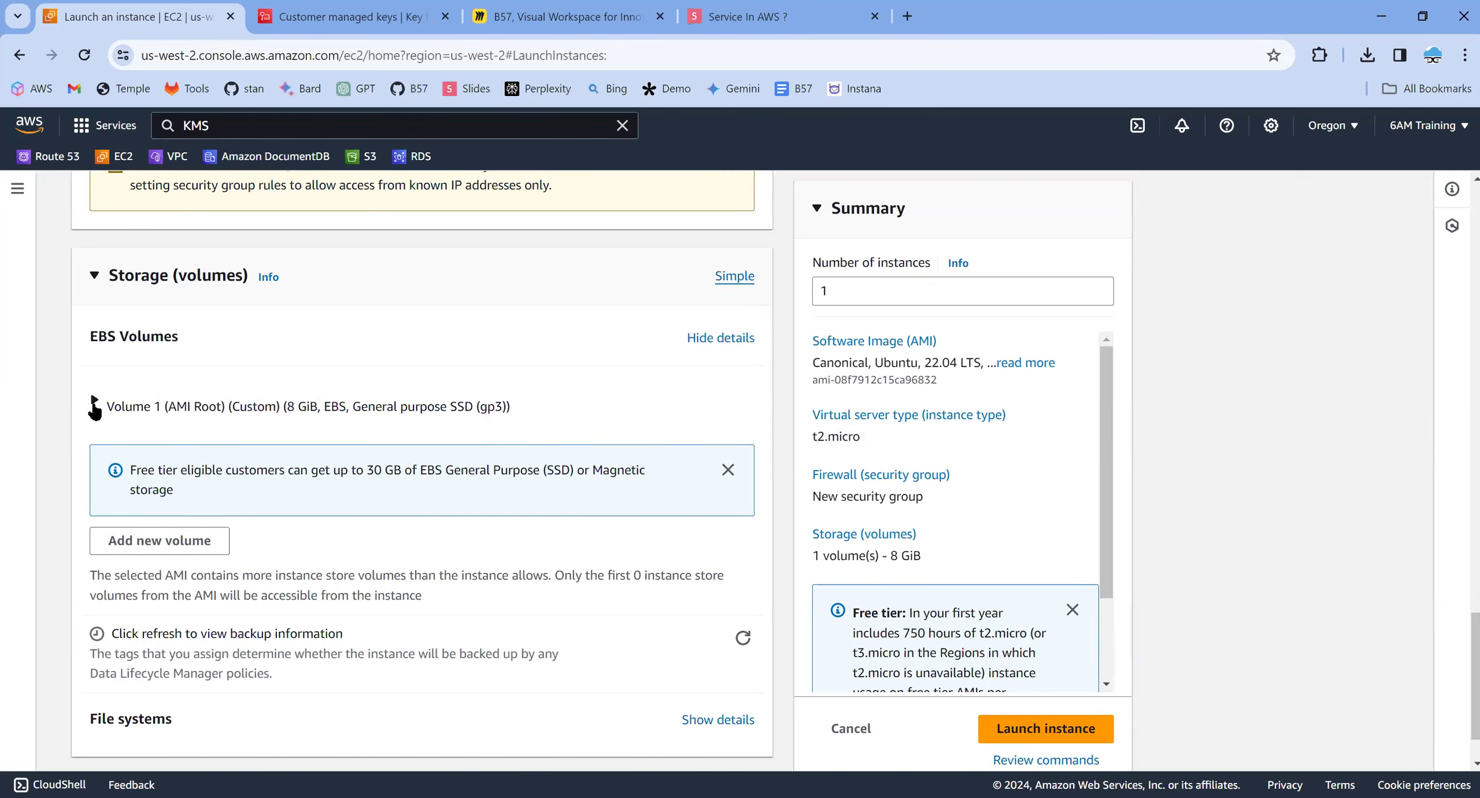
click(580, 400)
scroll(581, 398, down, 3)
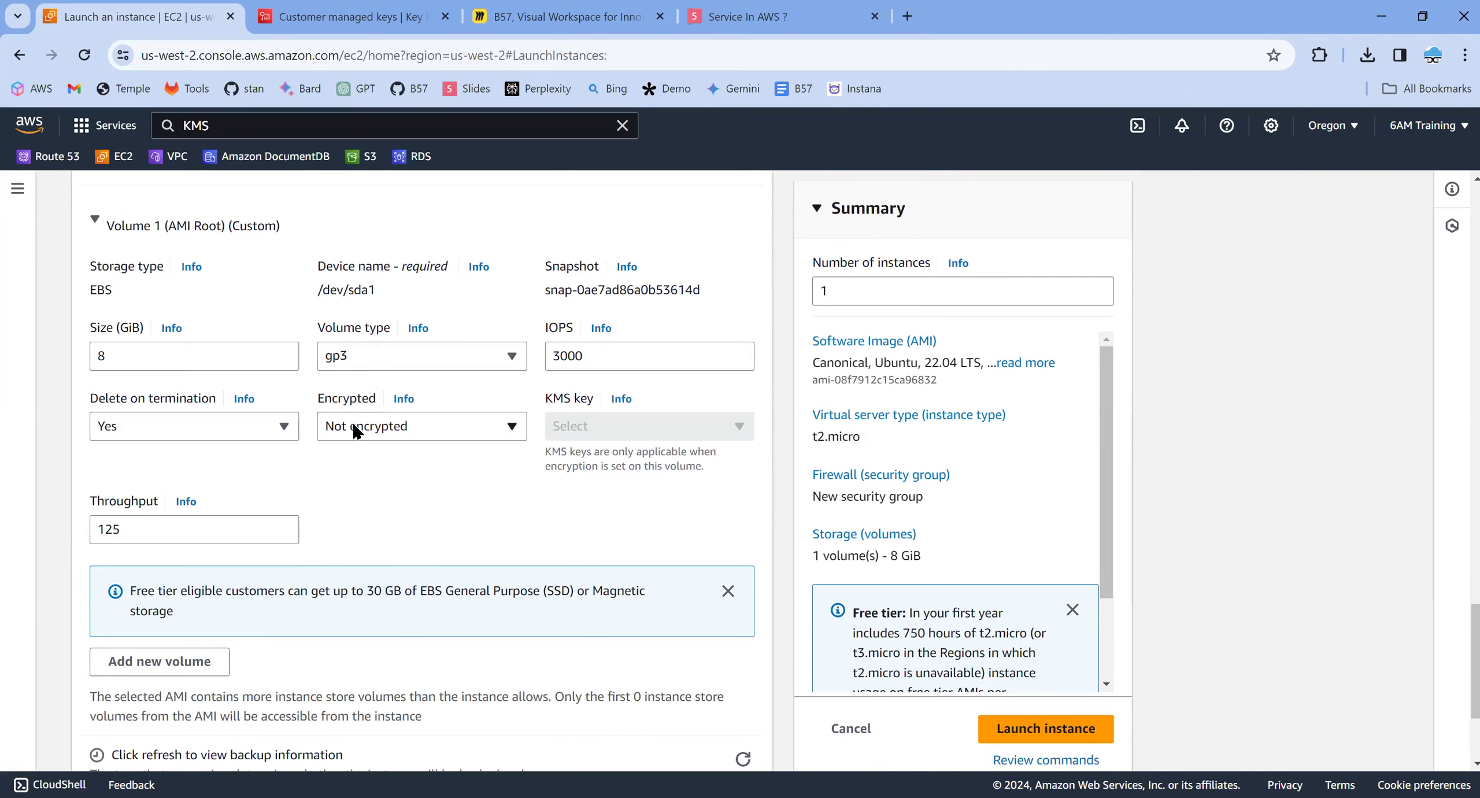
click(355, 431)
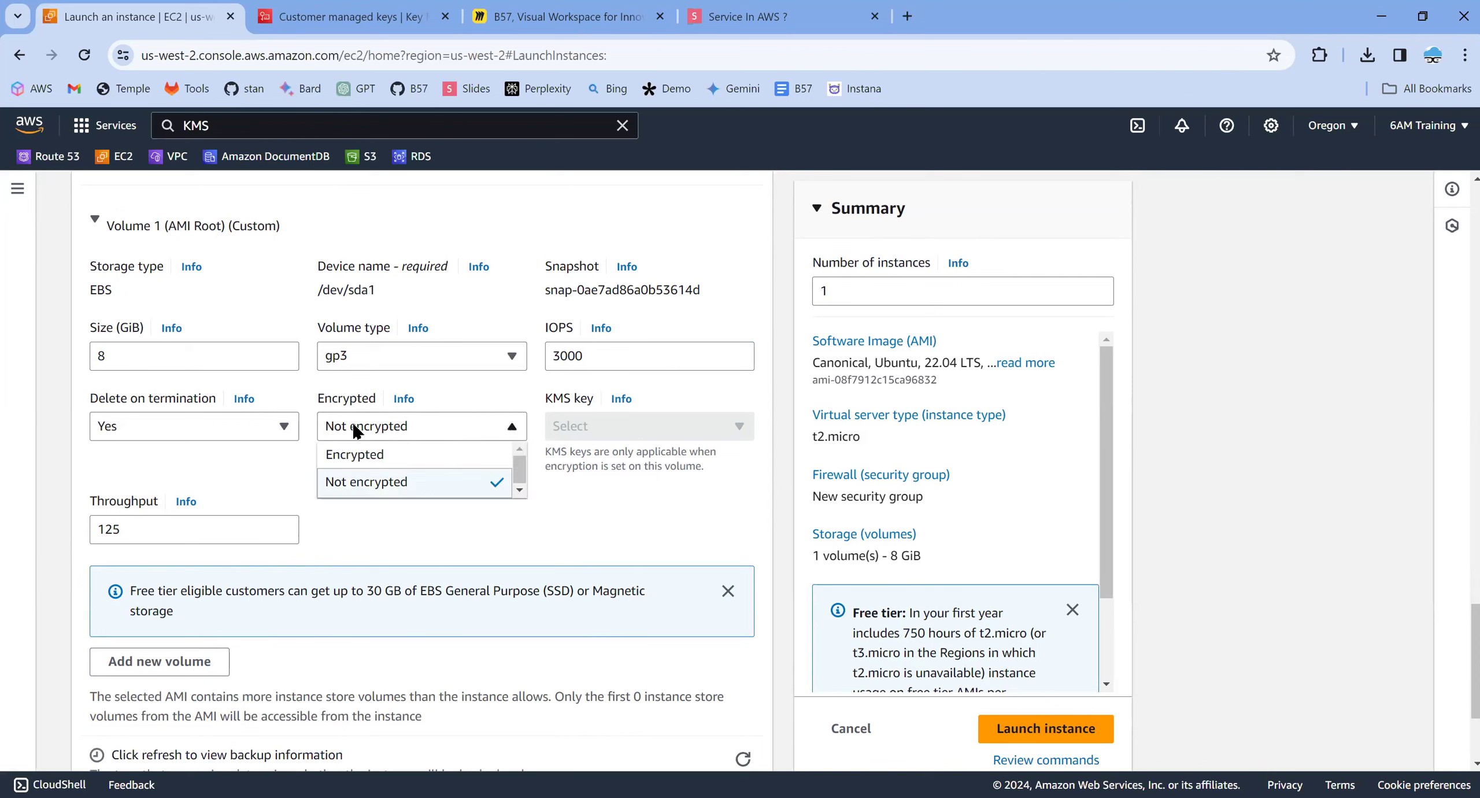
click(364, 454)
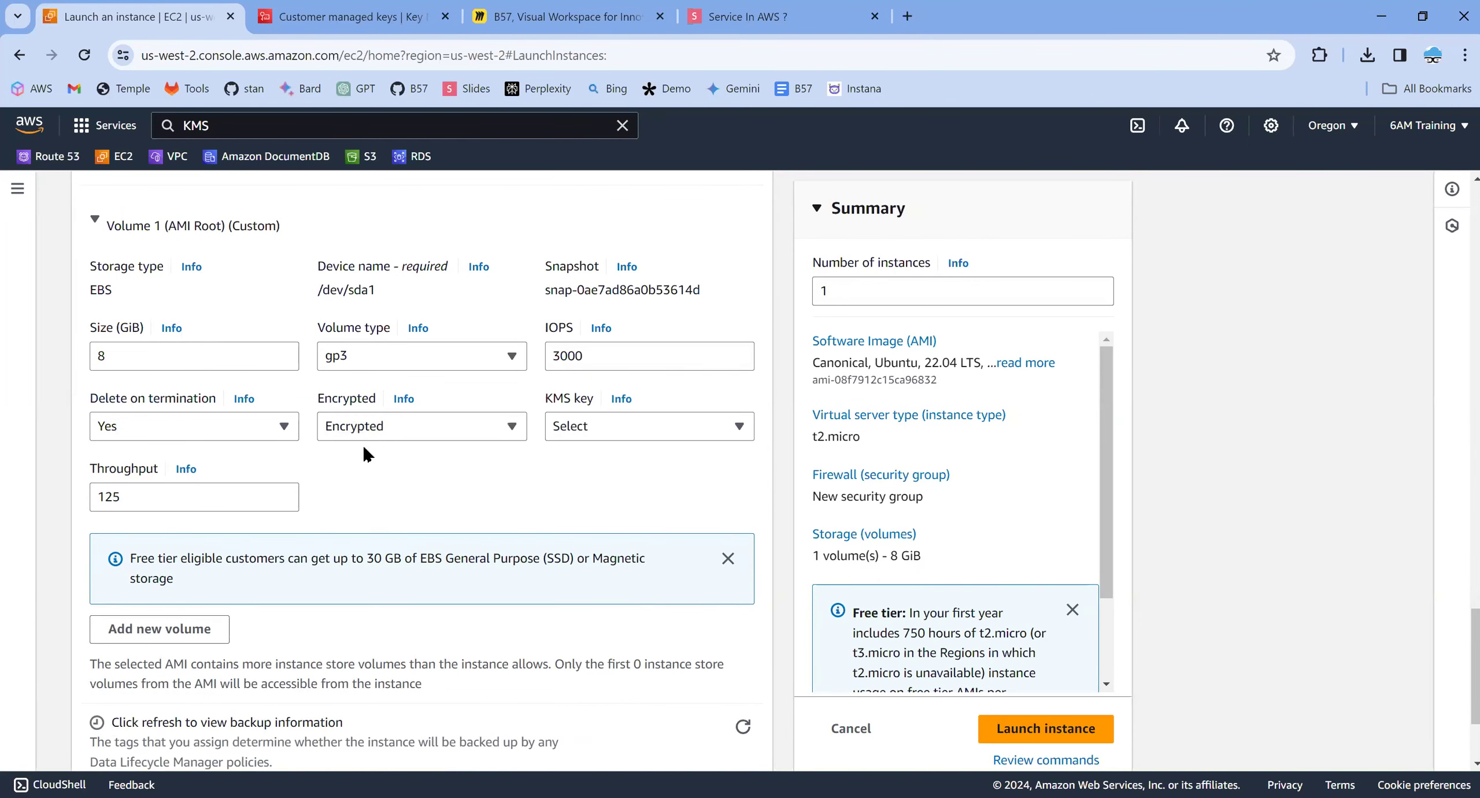
click(697, 433)
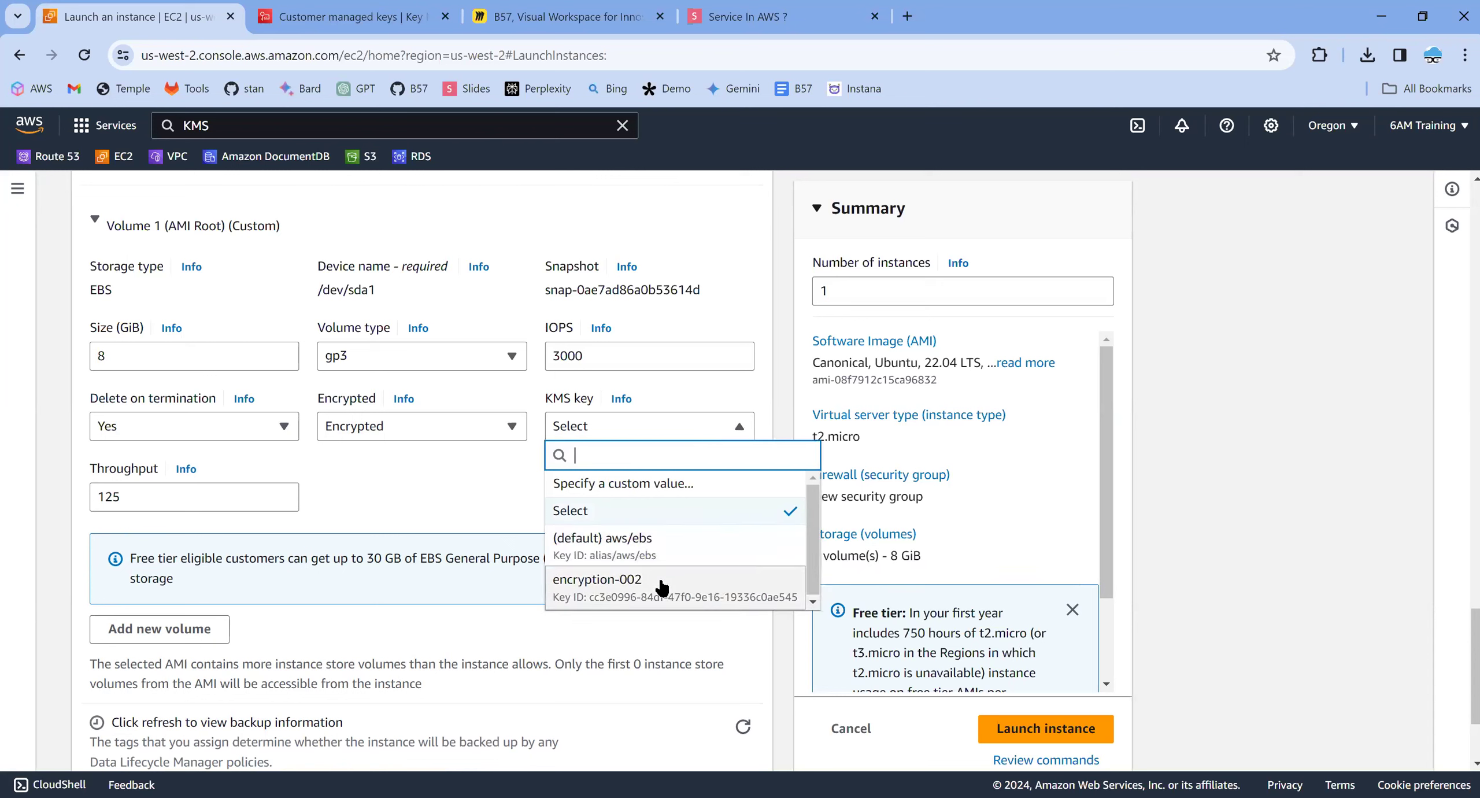
click(734, 591)
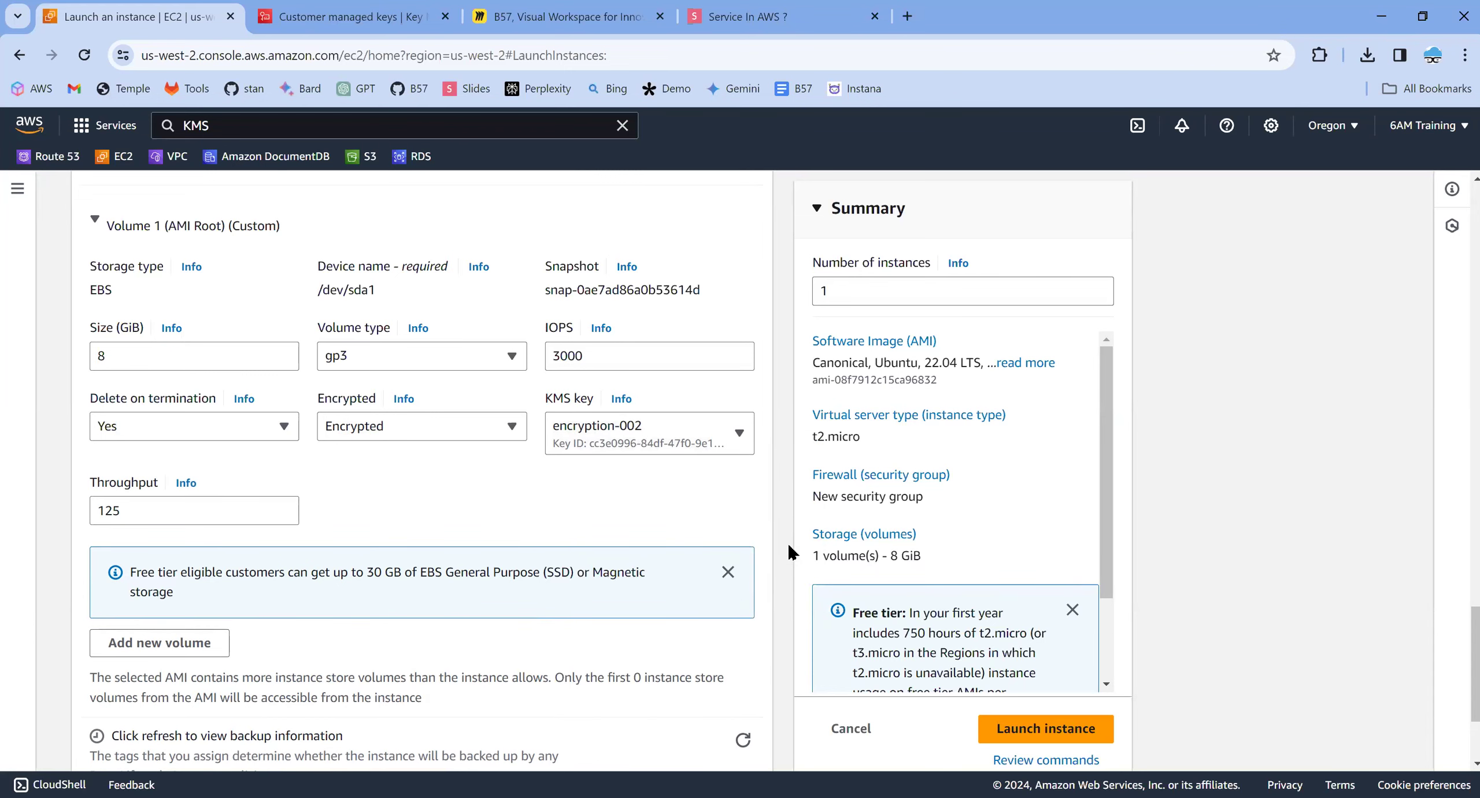
Launch the configured ubuntu-with-encryption instance and open the list of EC2 instances.
scroll(791, 552, down, 3)
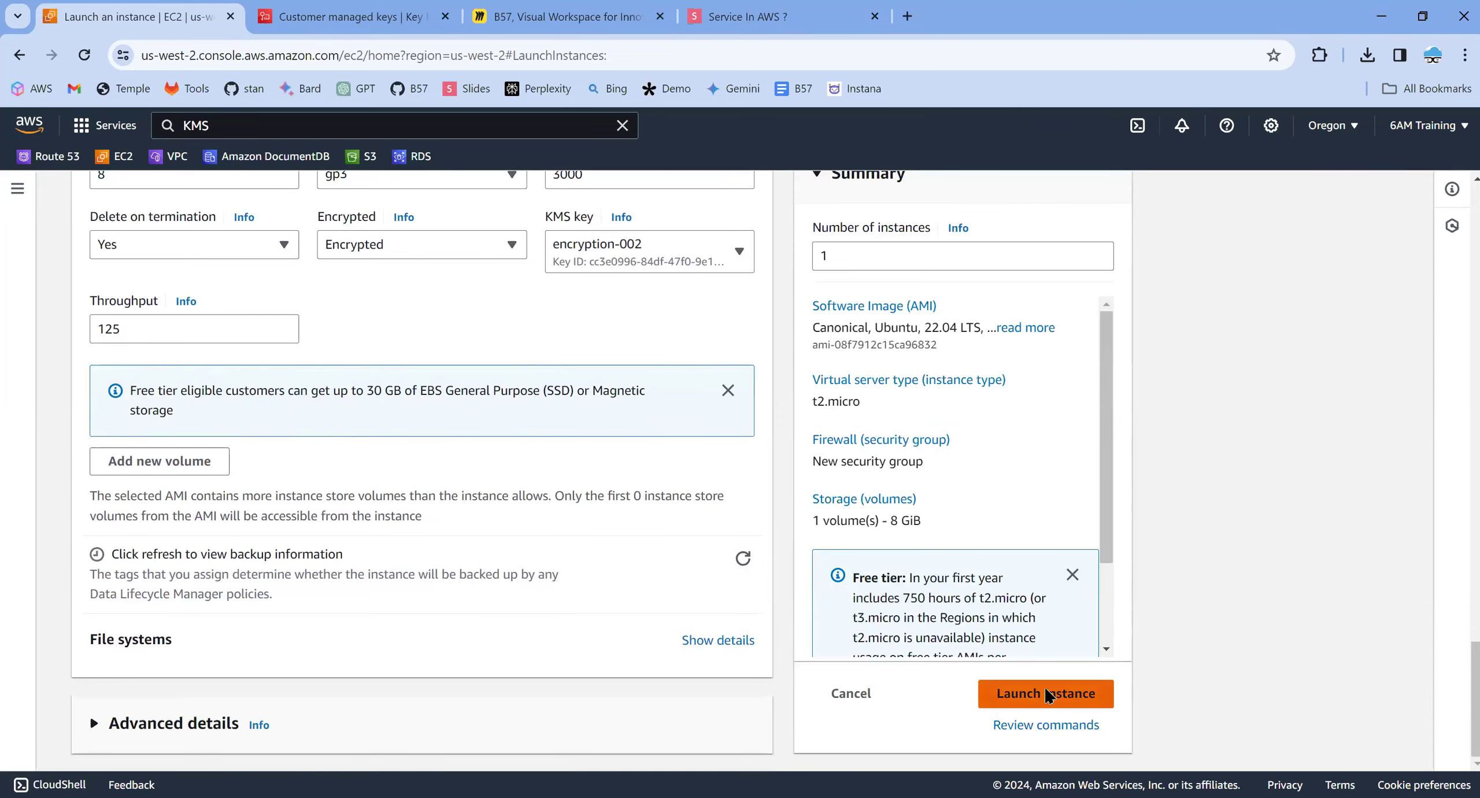
click(1047, 694)
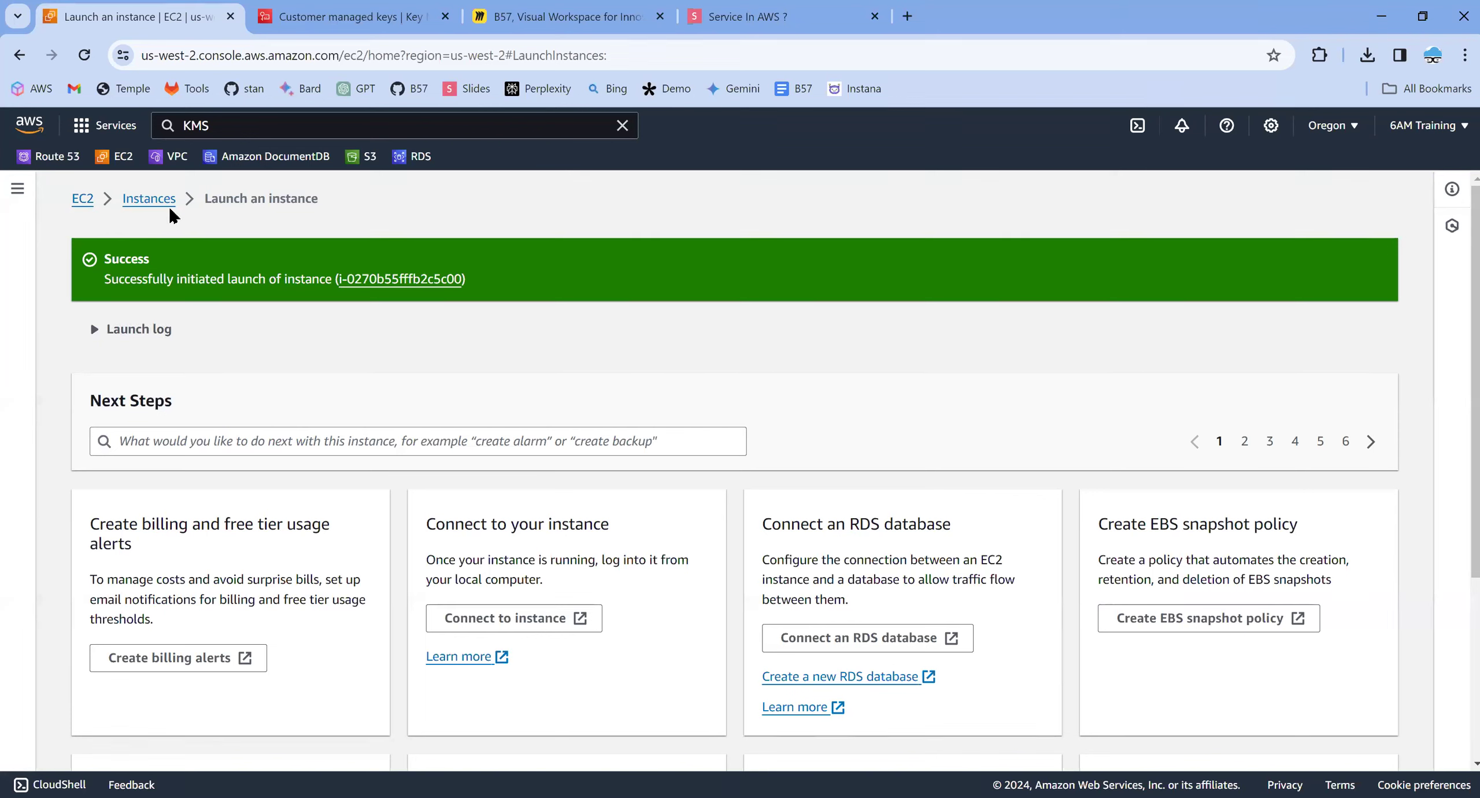
click(153, 200)
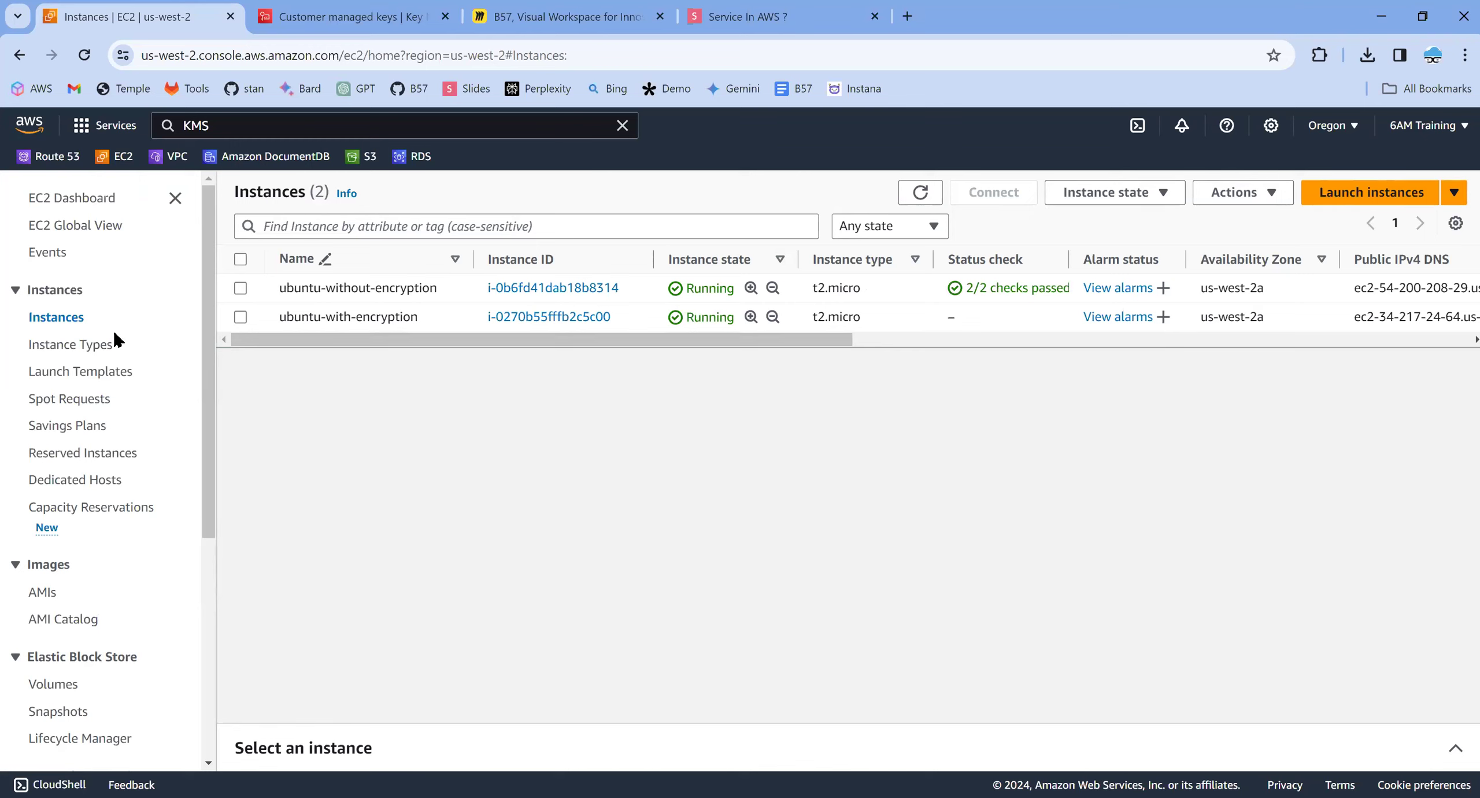
Refresh the instance list and examine the ubuntu-with-encryption instance's storage details for its volume's encryption status and KMS key ID.
click(240, 318)
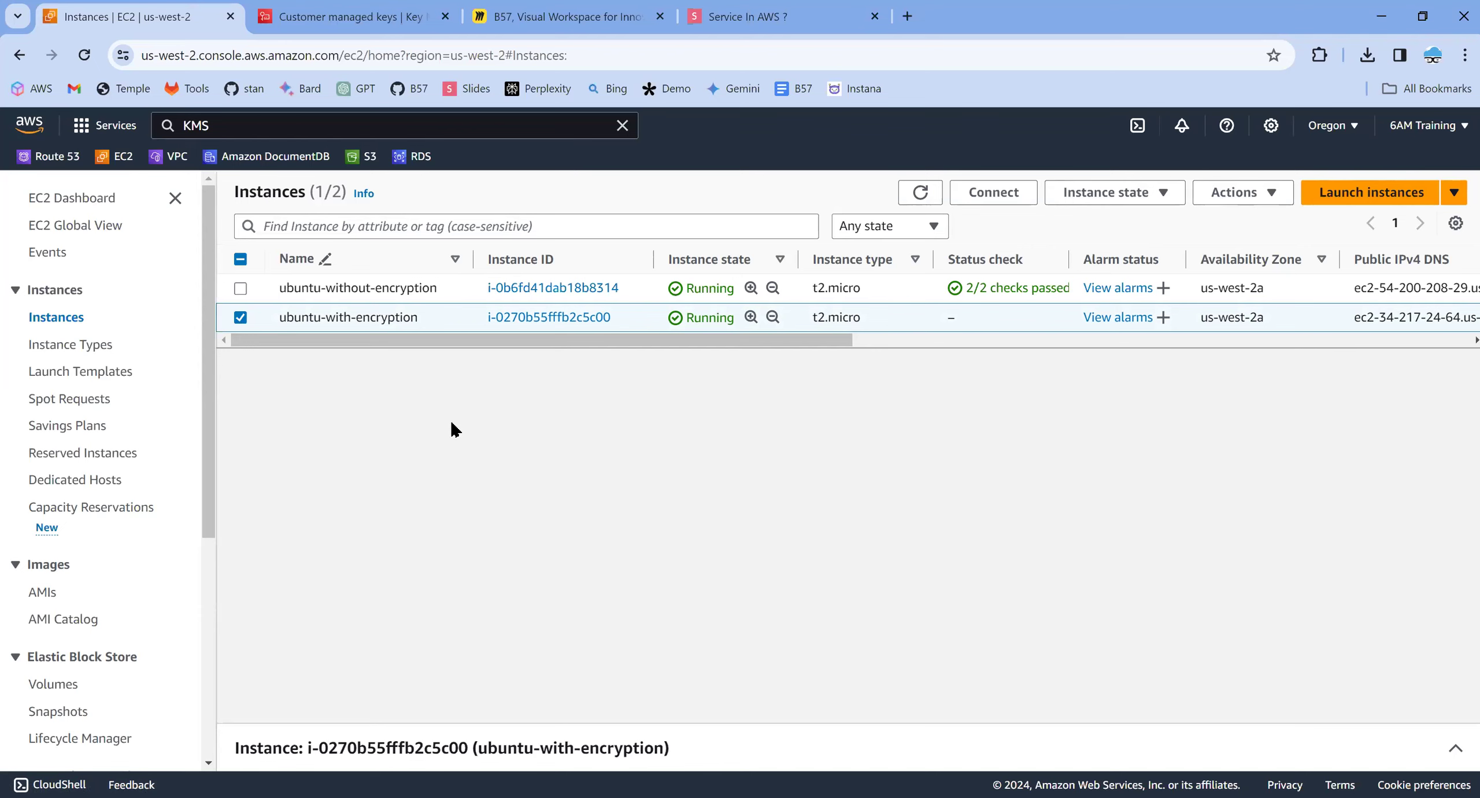
click(917, 194)
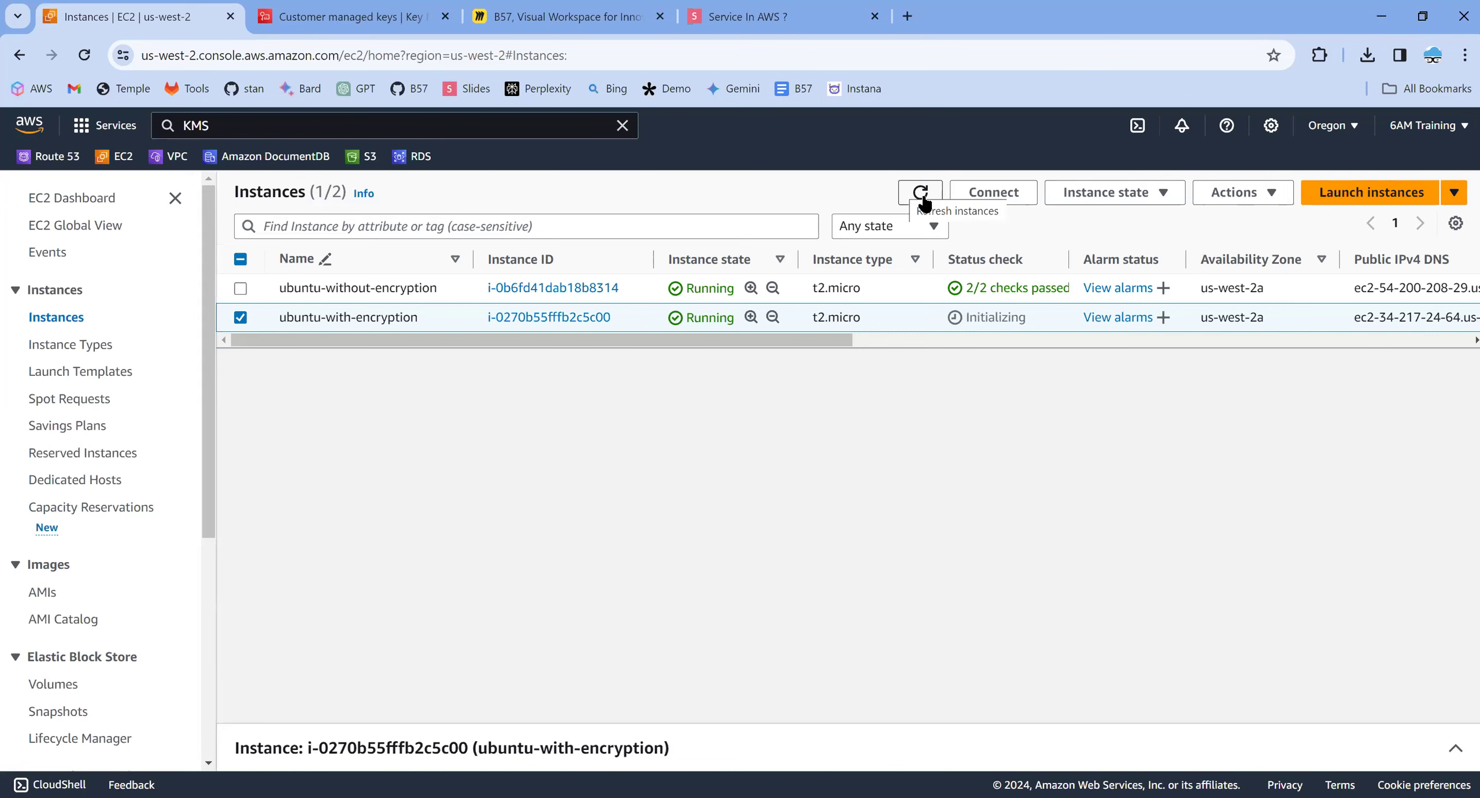
click(922, 200)
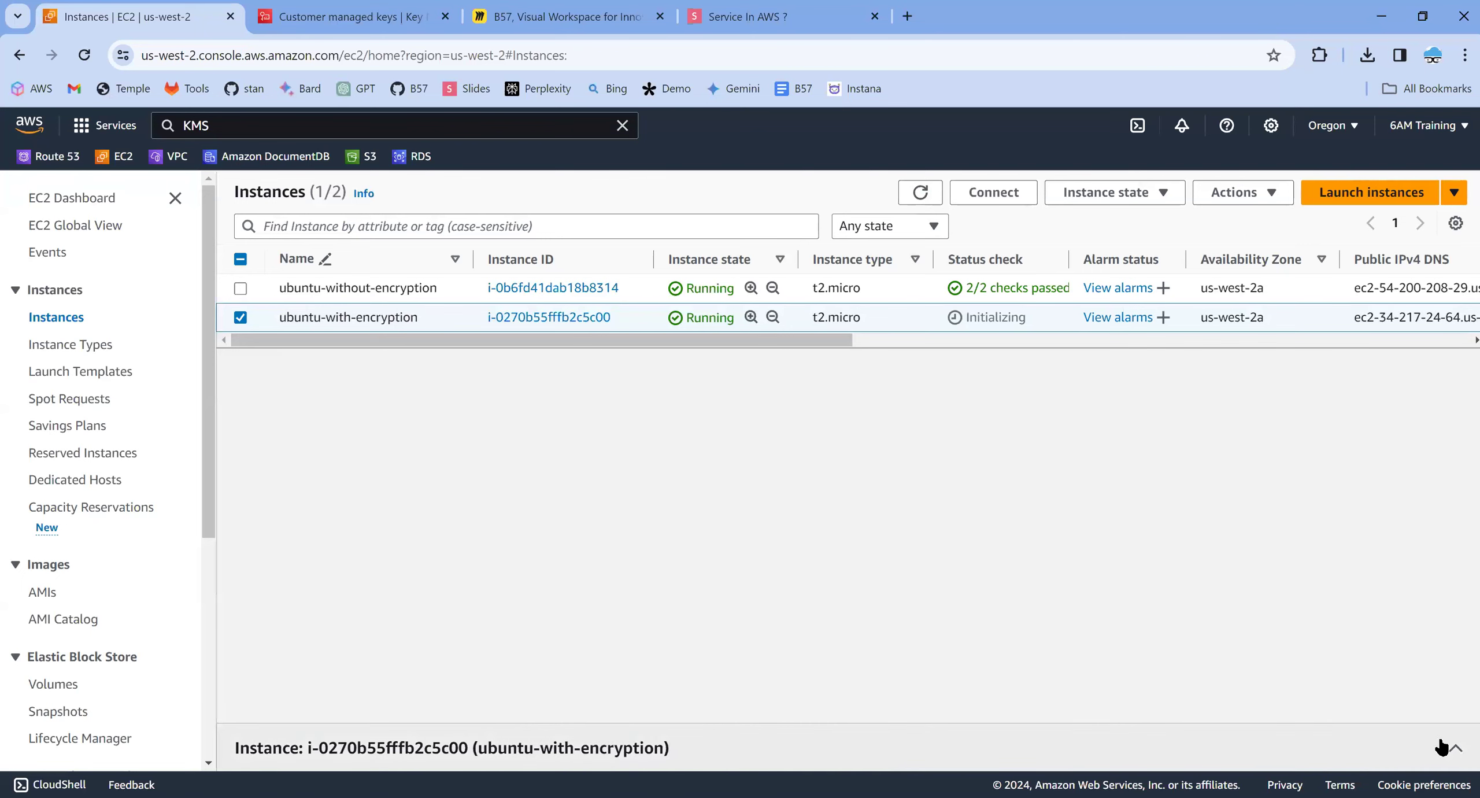
click(1451, 746)
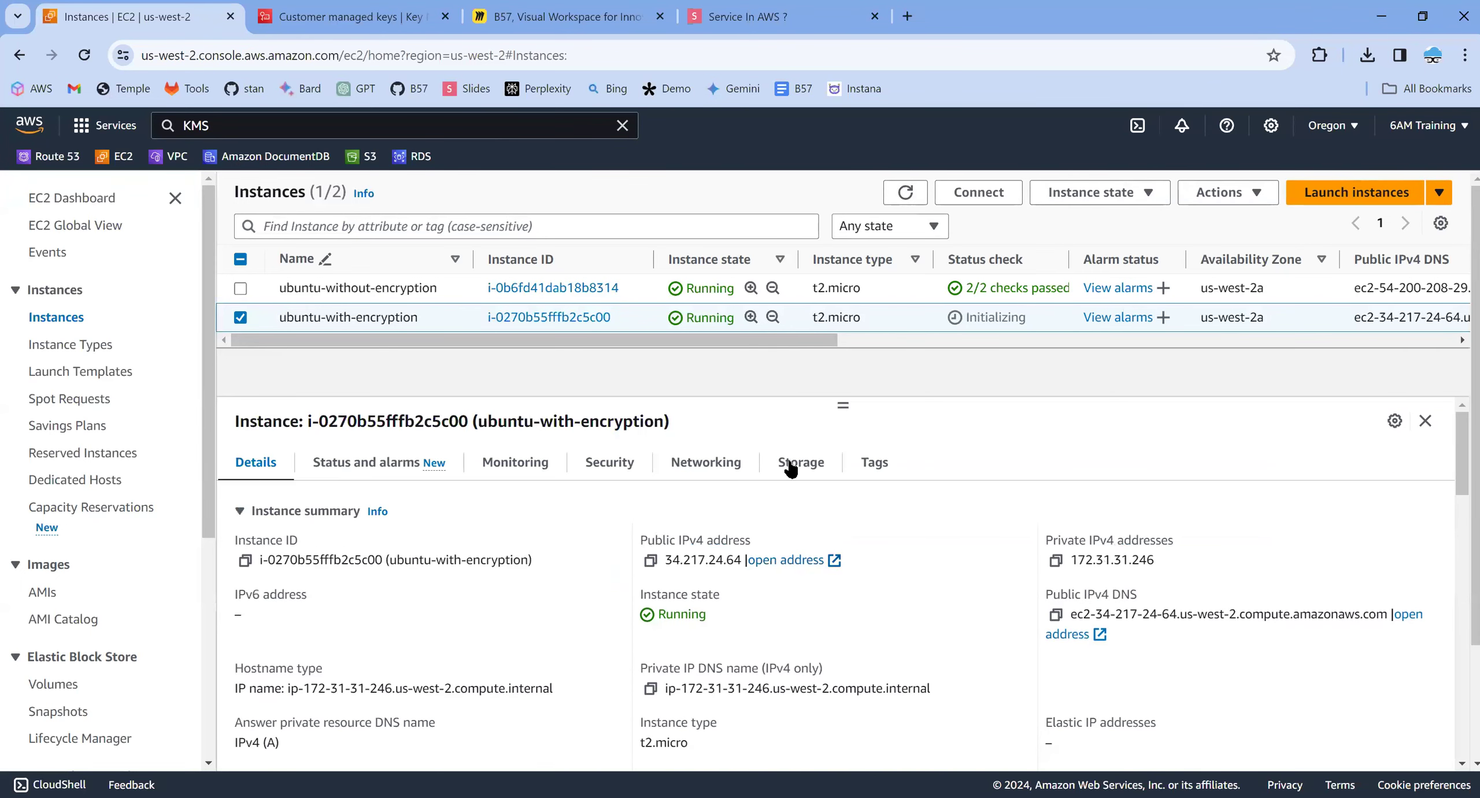
click(793, 462)
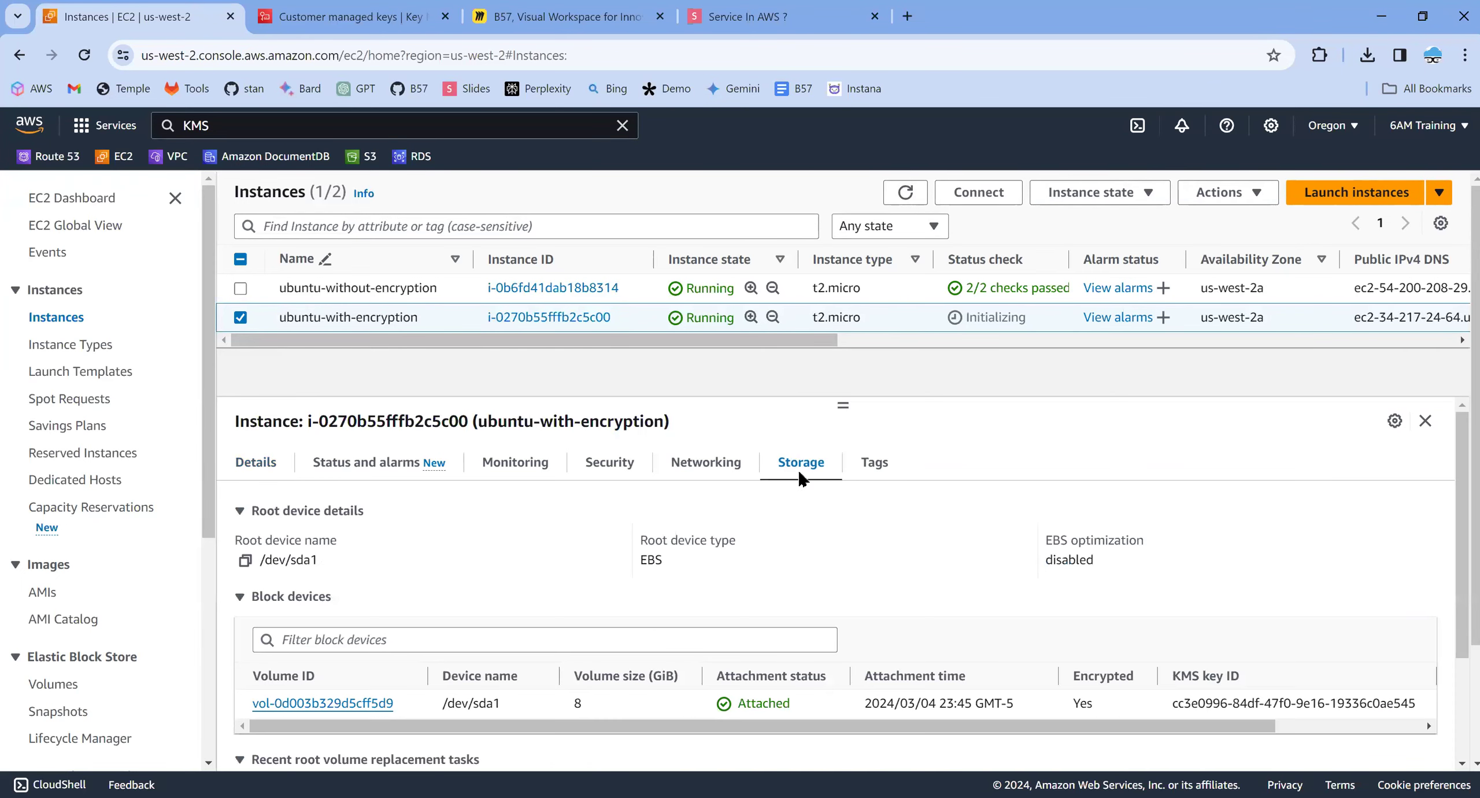
scroll(873, 556, down, 2)
drag(1068, 613, 1208, 649)
drag(1087, 613, 1084, 643)
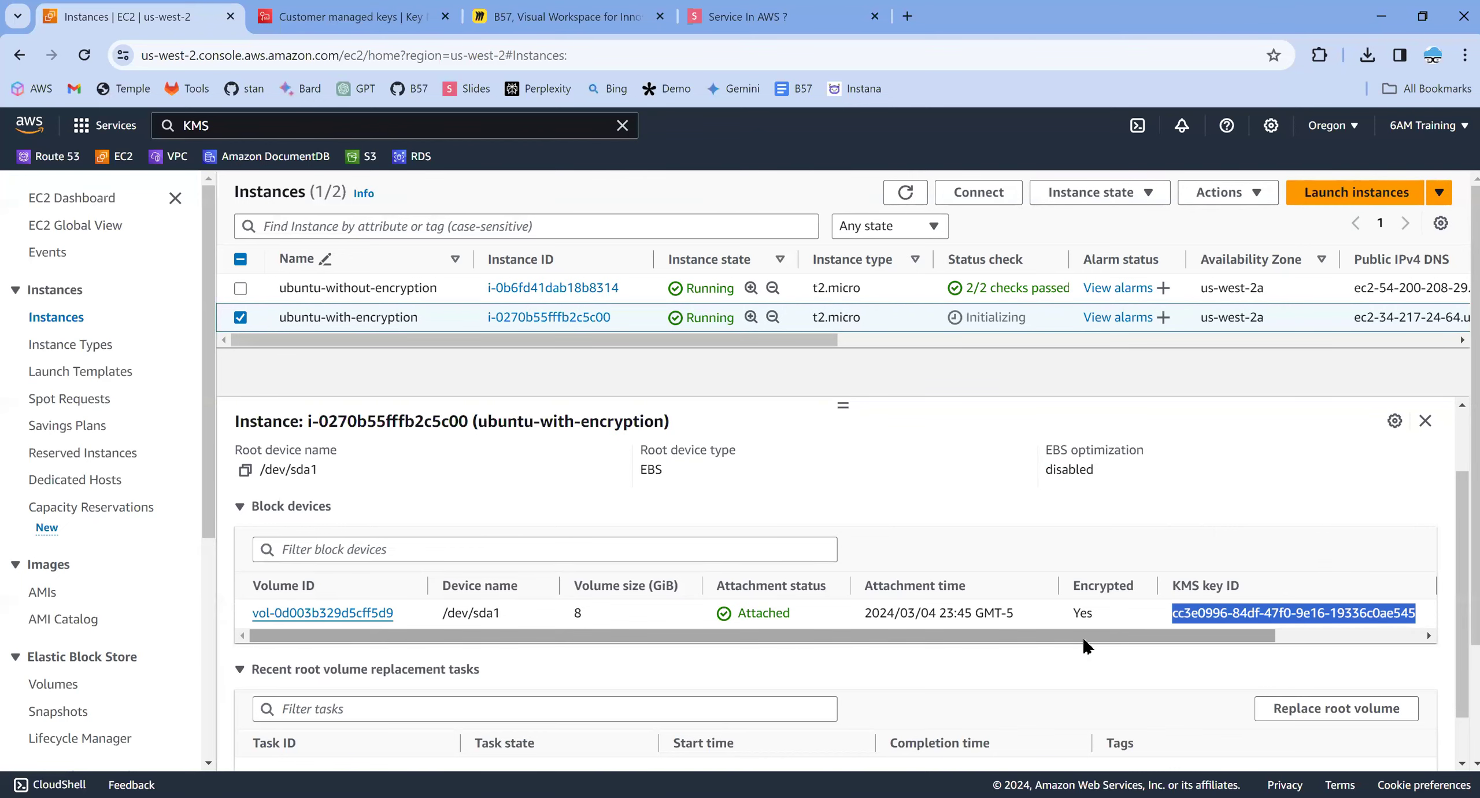
Switch to the Service In AWS presentation on Slides, show it full screen and go back to the "How Does Encryption Work?" slide.
click(562, 28)
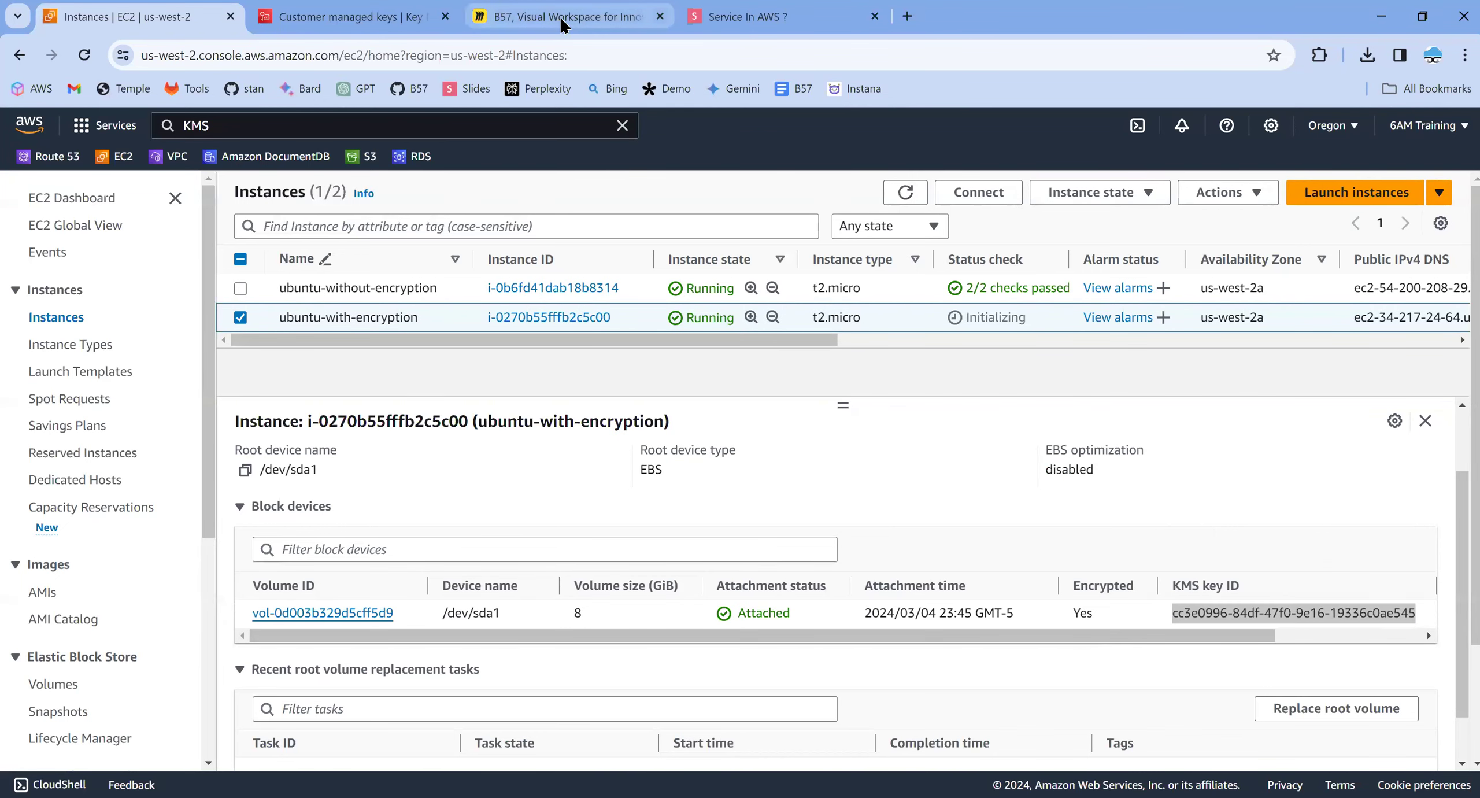
click(771, 30)
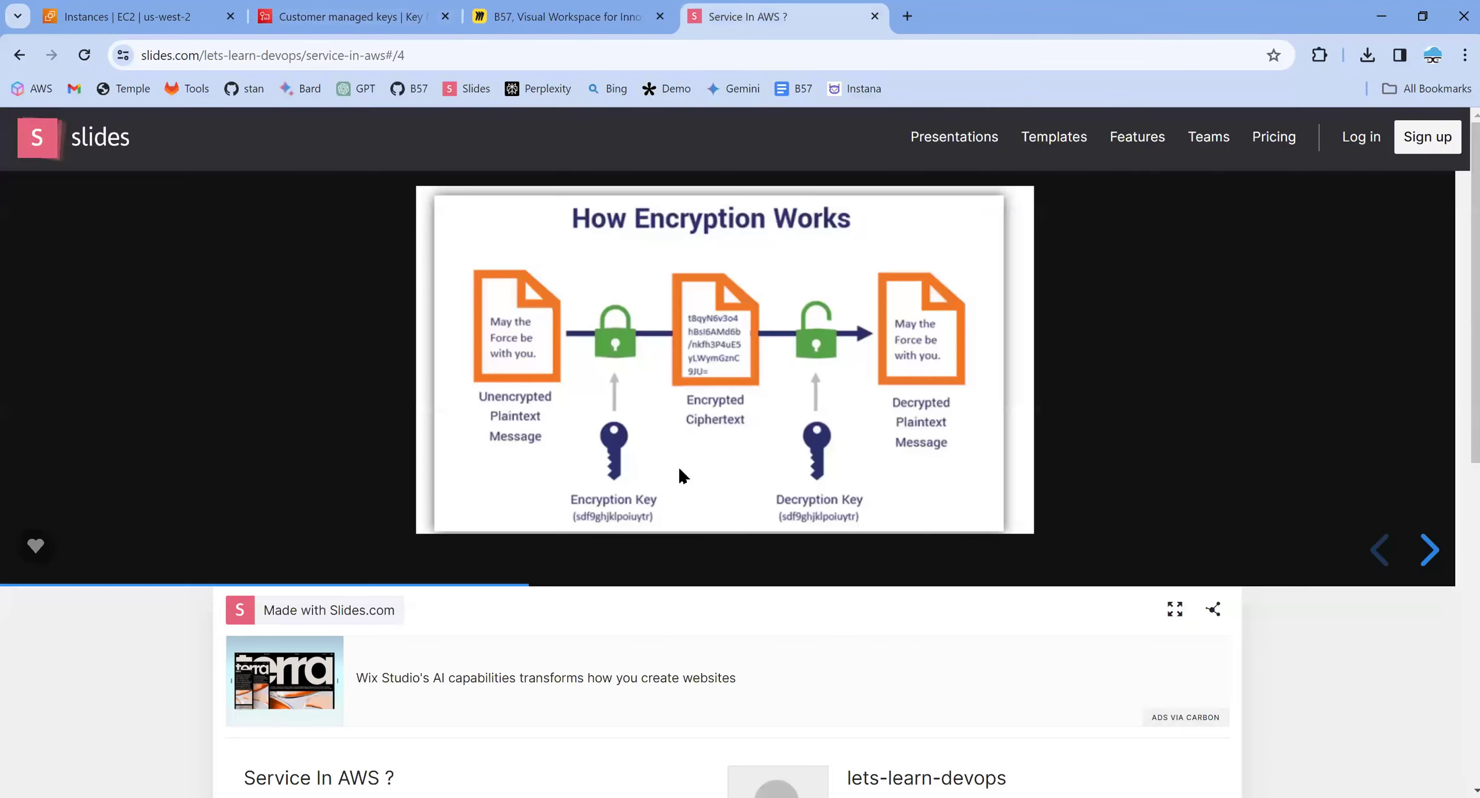
click(1175, 609)
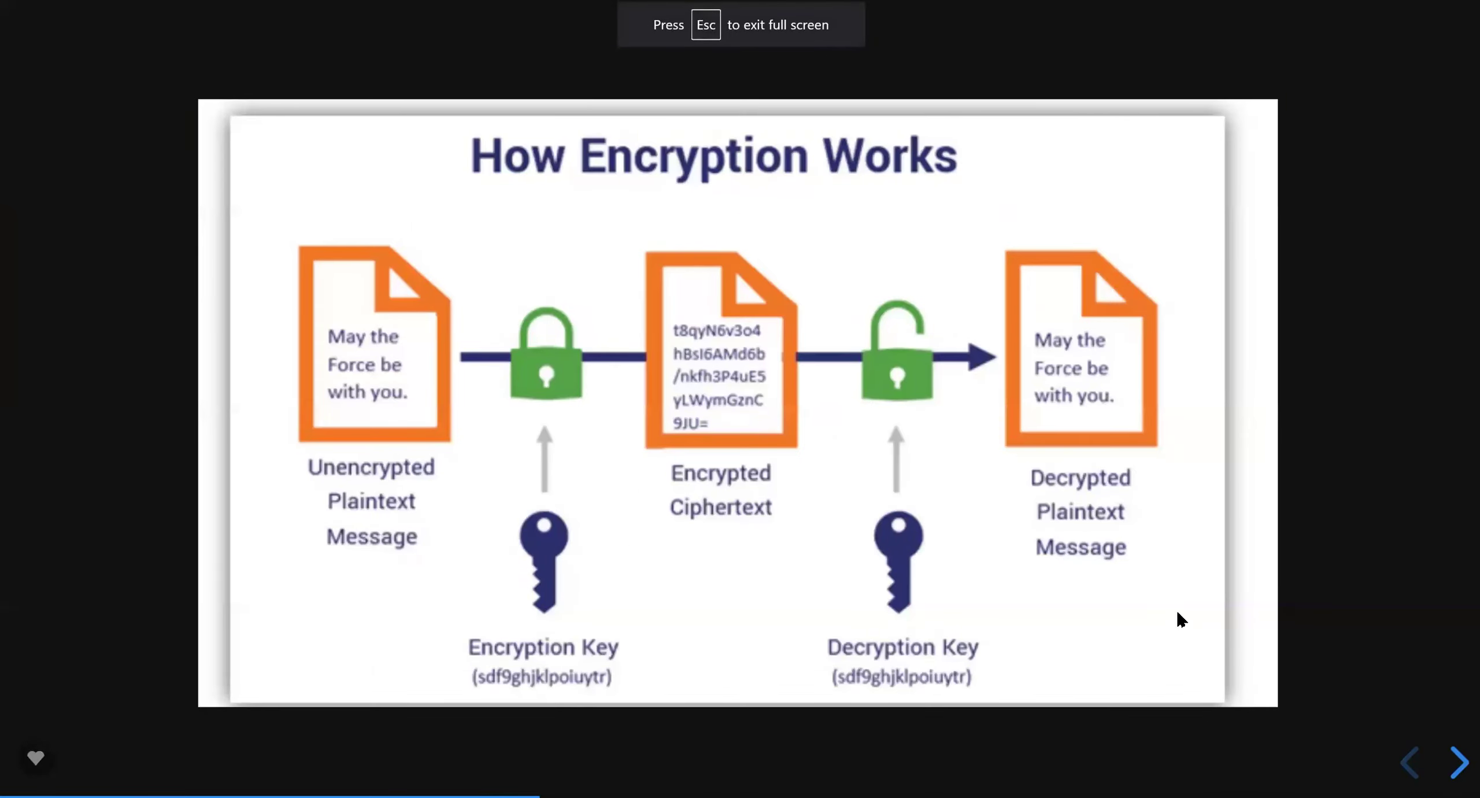
key(Left)
key(Left)
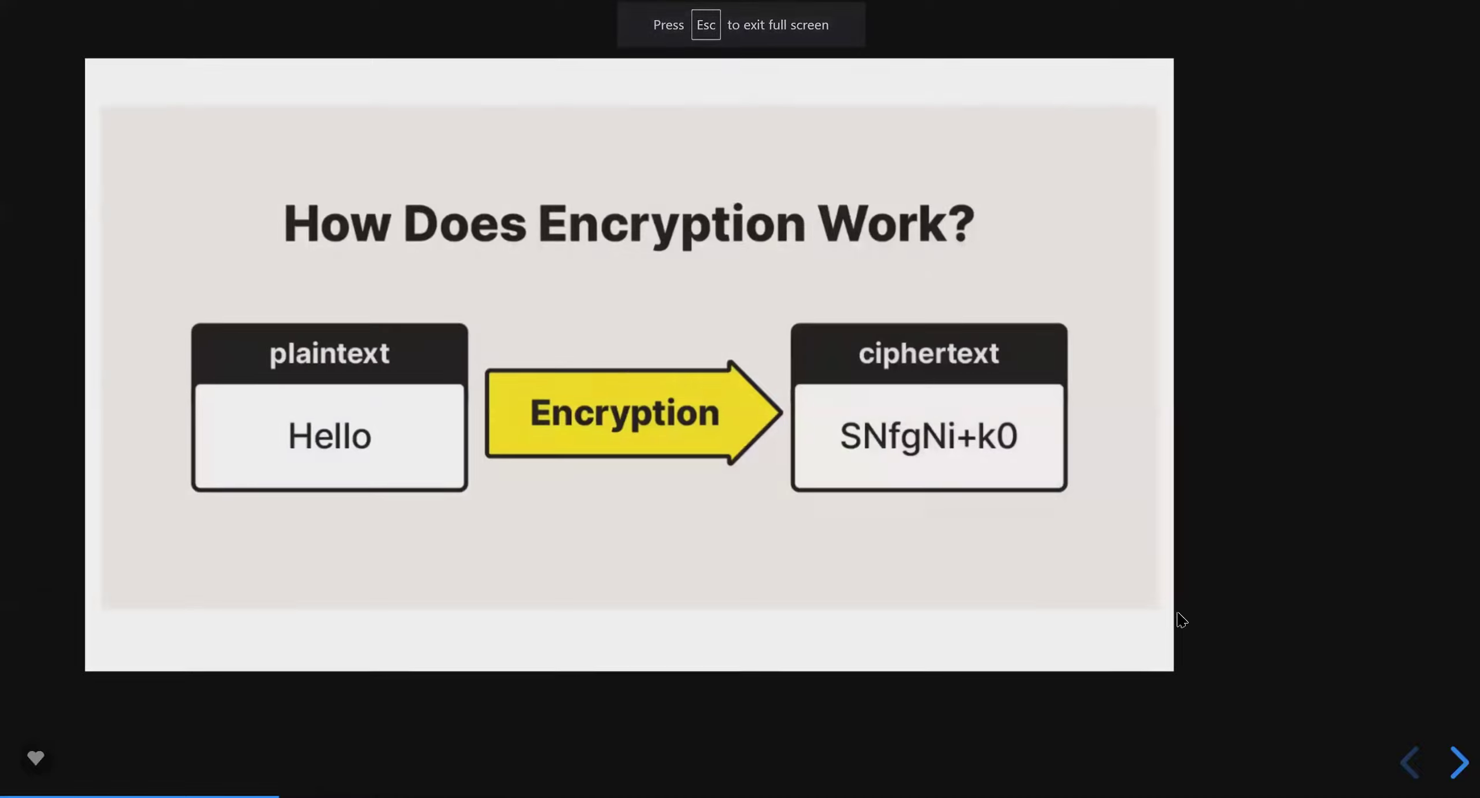